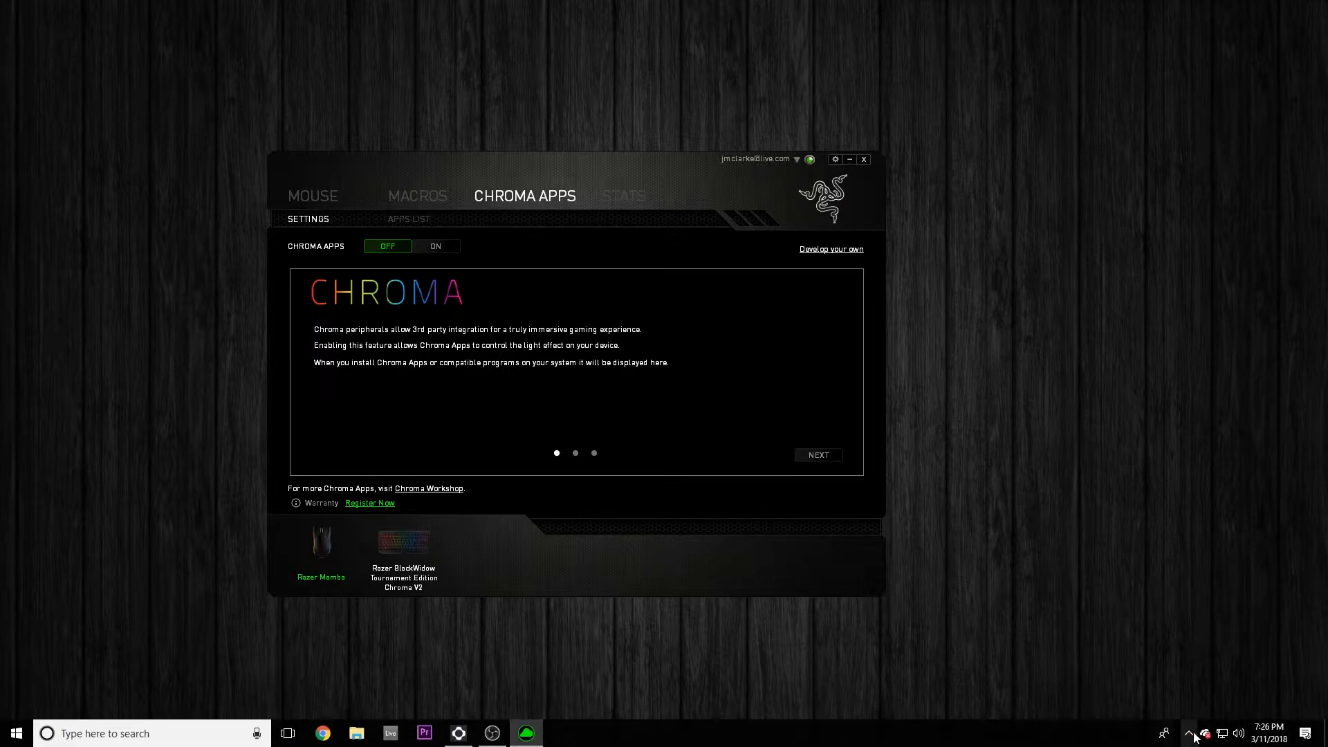
Open NVIDIA GeForce Experience, check the installed graphics driver, and minimize the program.
{"action": "left_click", "coordinate": [1188, 734]}
{"action": "right_click", "coordinate": [1150, 708]}
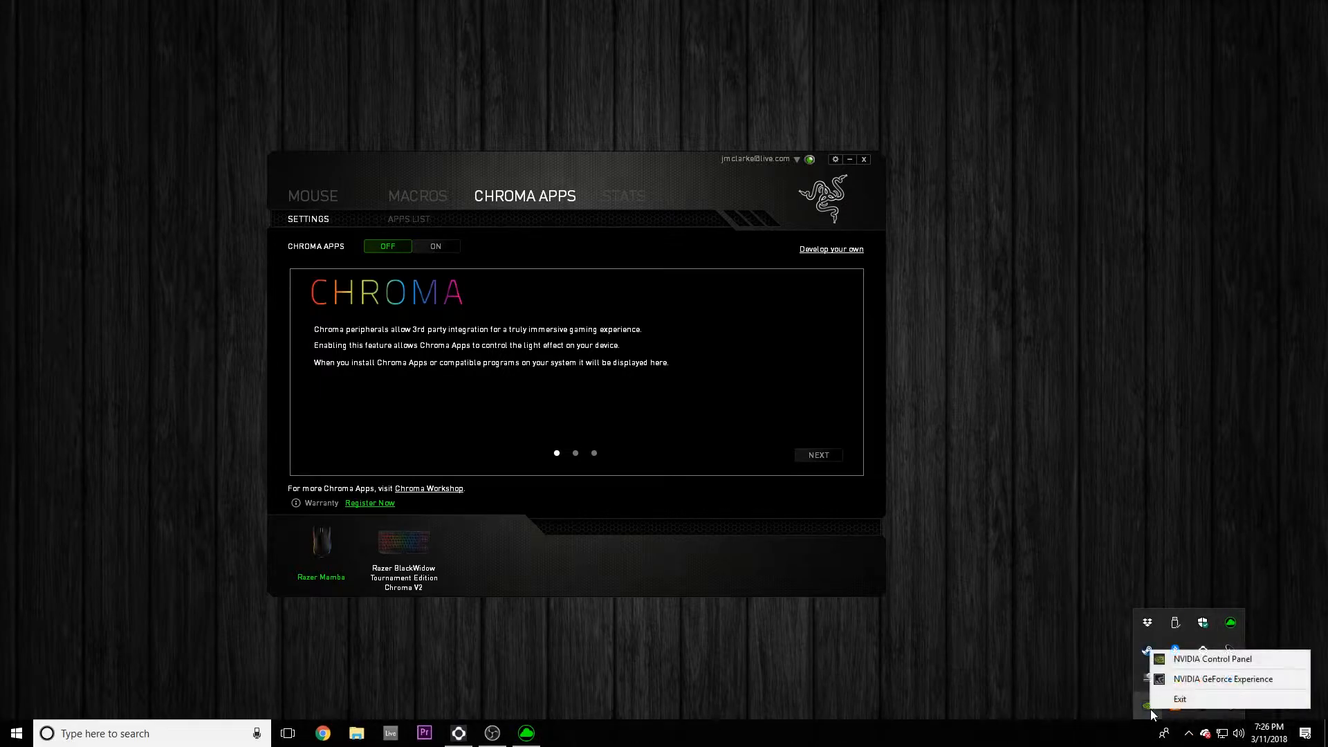
{"action": "left_click", "coordinate": [1186, 679]}
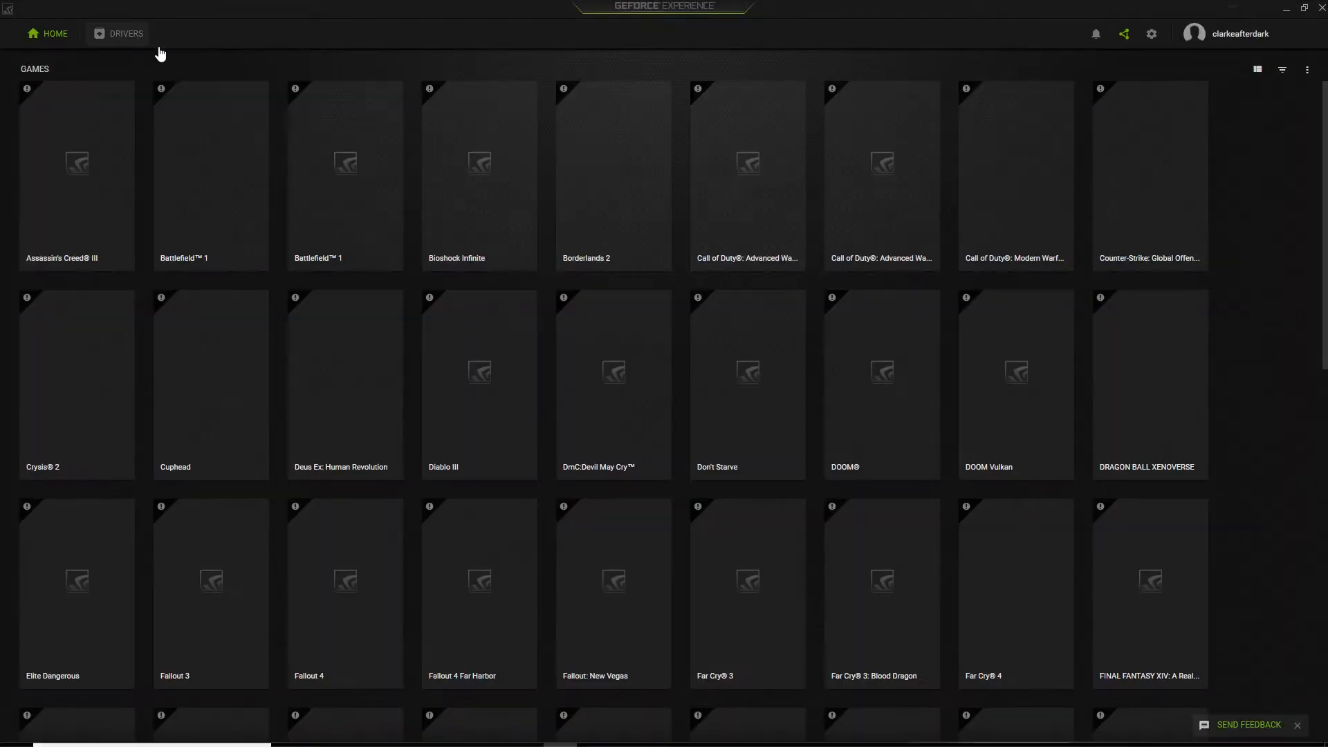
{"action": "left_click", "coordinate": [139, 36]}
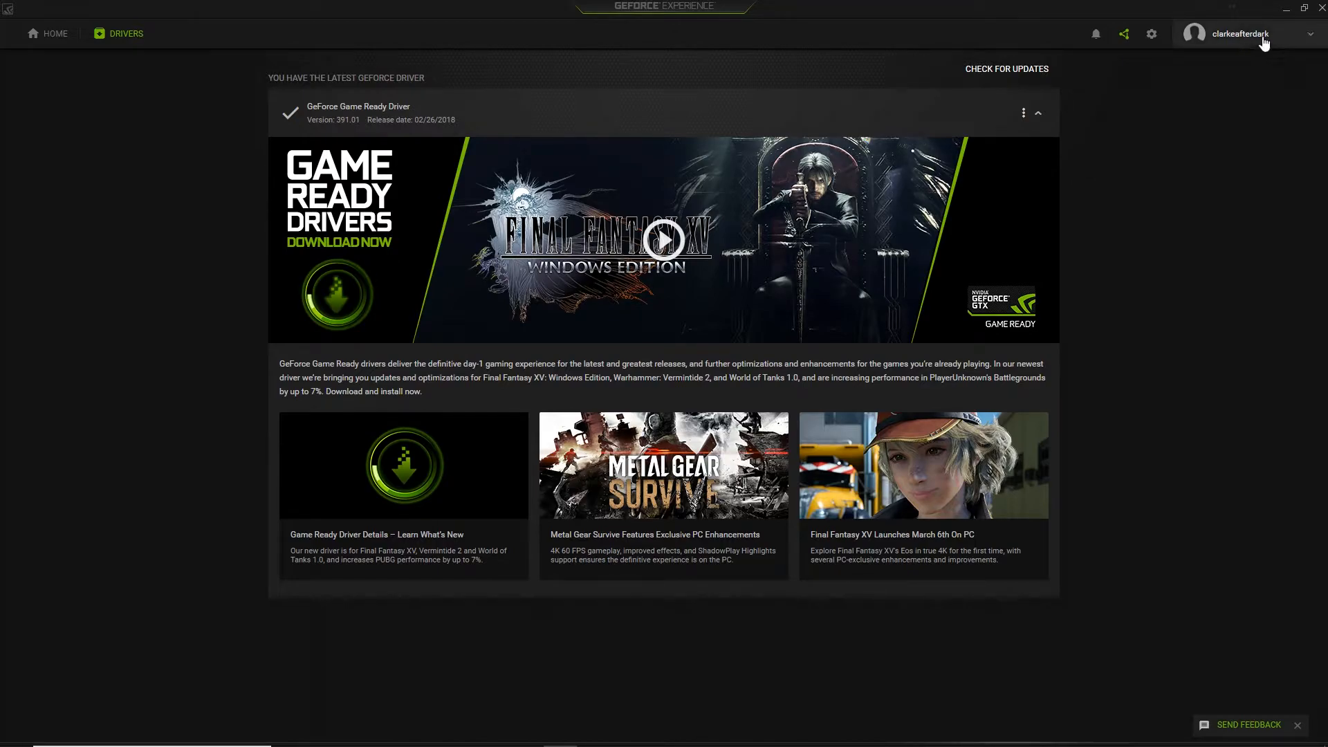
{"action": "left_click", "coordinate": [1288, 9]}
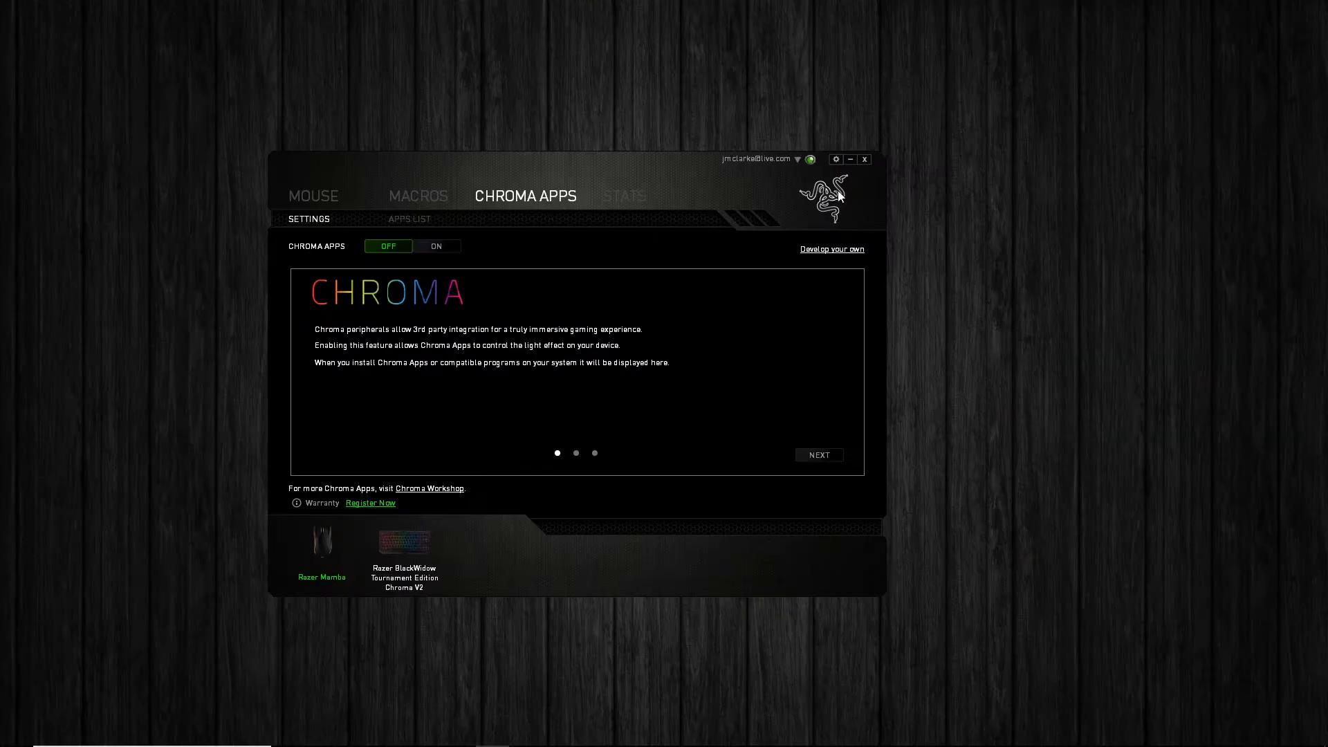
Check Razer Synapse for software updates and close its settings.
{"action": "left_click", "coordinate": [836, 160]}
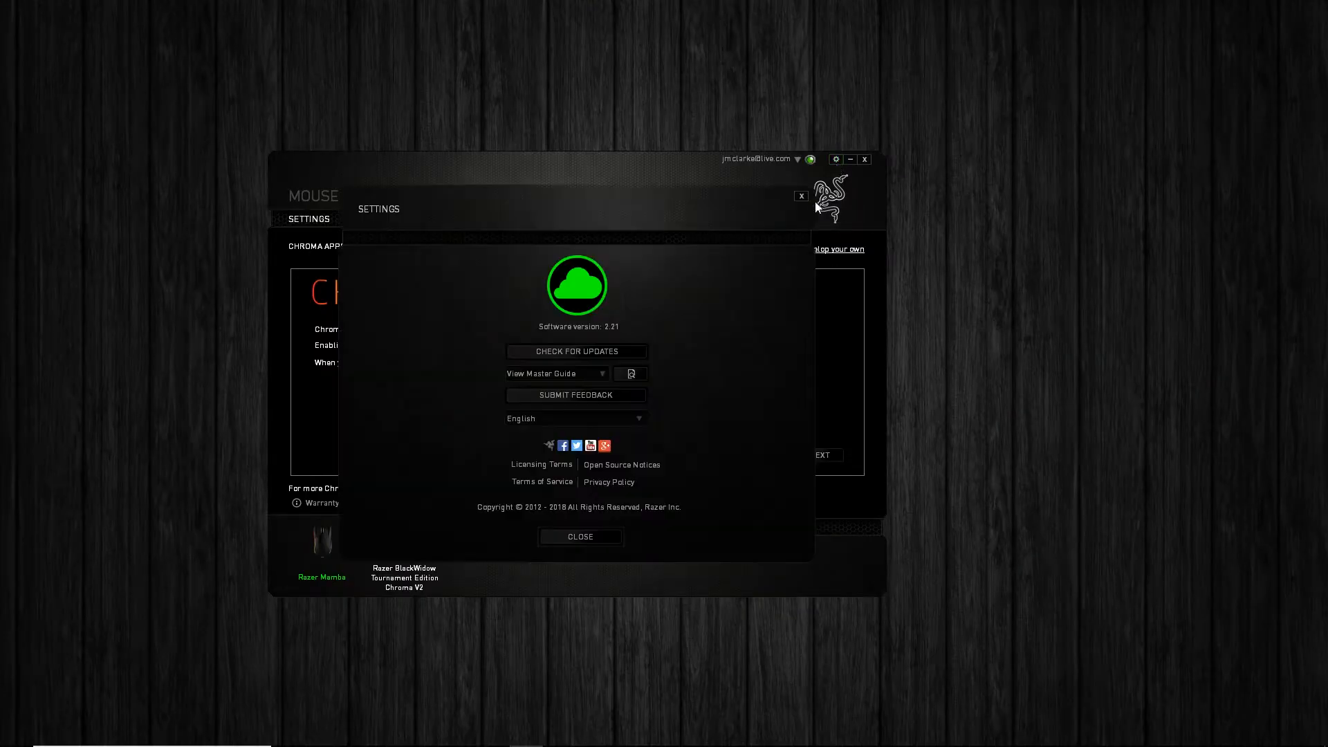
{"action": "left_click", "coordinate": [595, 352]}
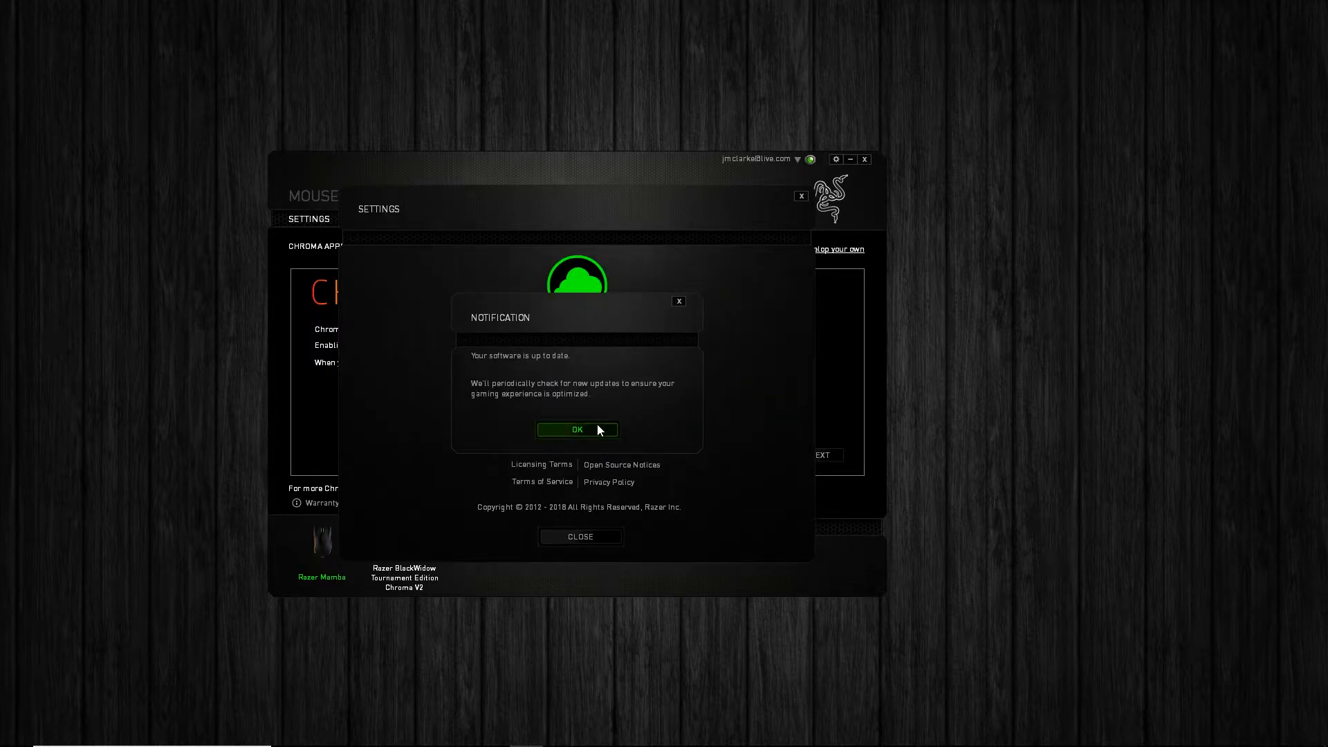
{"action": "left_click", "coordinate": [596, 425]}
{"action": "left_click", "coordinate": [801, 195]}
Switch to File Explorer and open the System information page under Control Panel's System and Security category.
{"action": "mouse_move", "coordinate": [234, 723]}
{"action": "left_click", "coordinate": [357, 734]}
{"action": "left_click", "coordinate": [82, 47]}
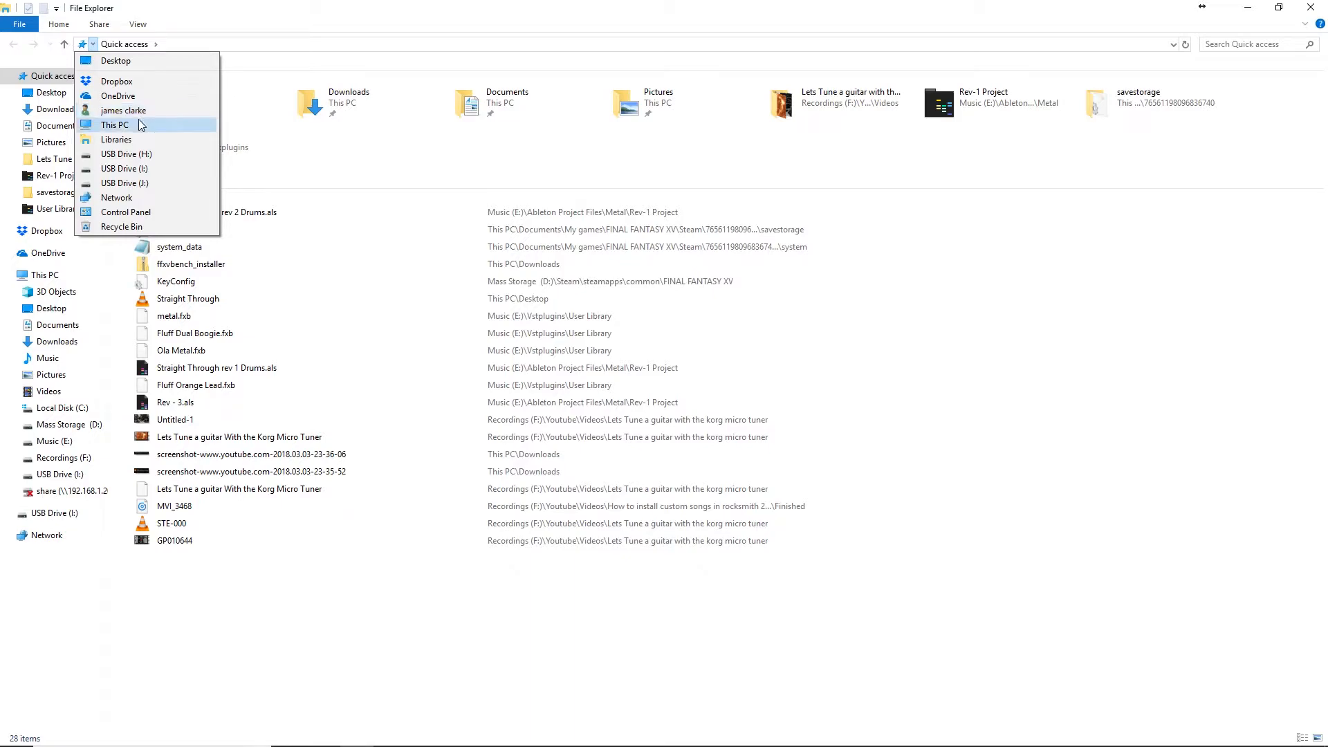
{"action": "left_click", "coordinate": [142, 212]}
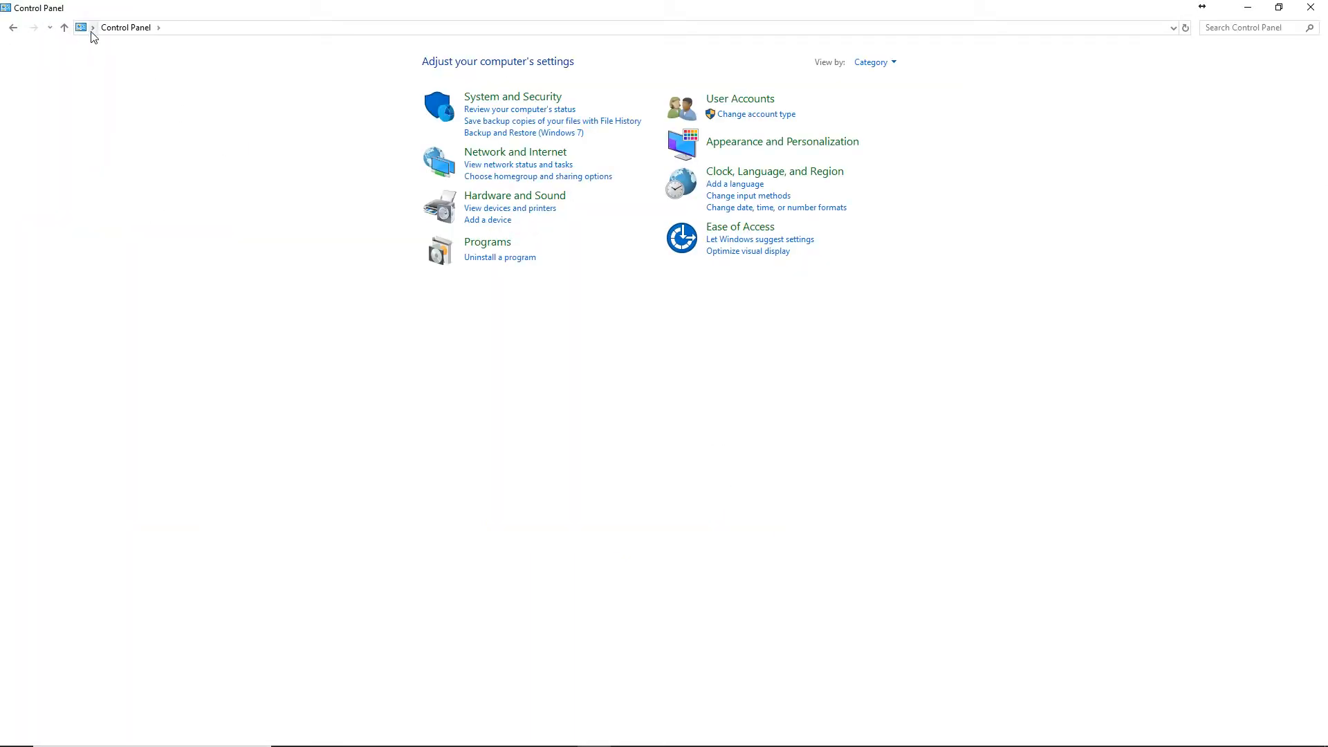
{"action": "left_click", "coordinate": [524, 98]}
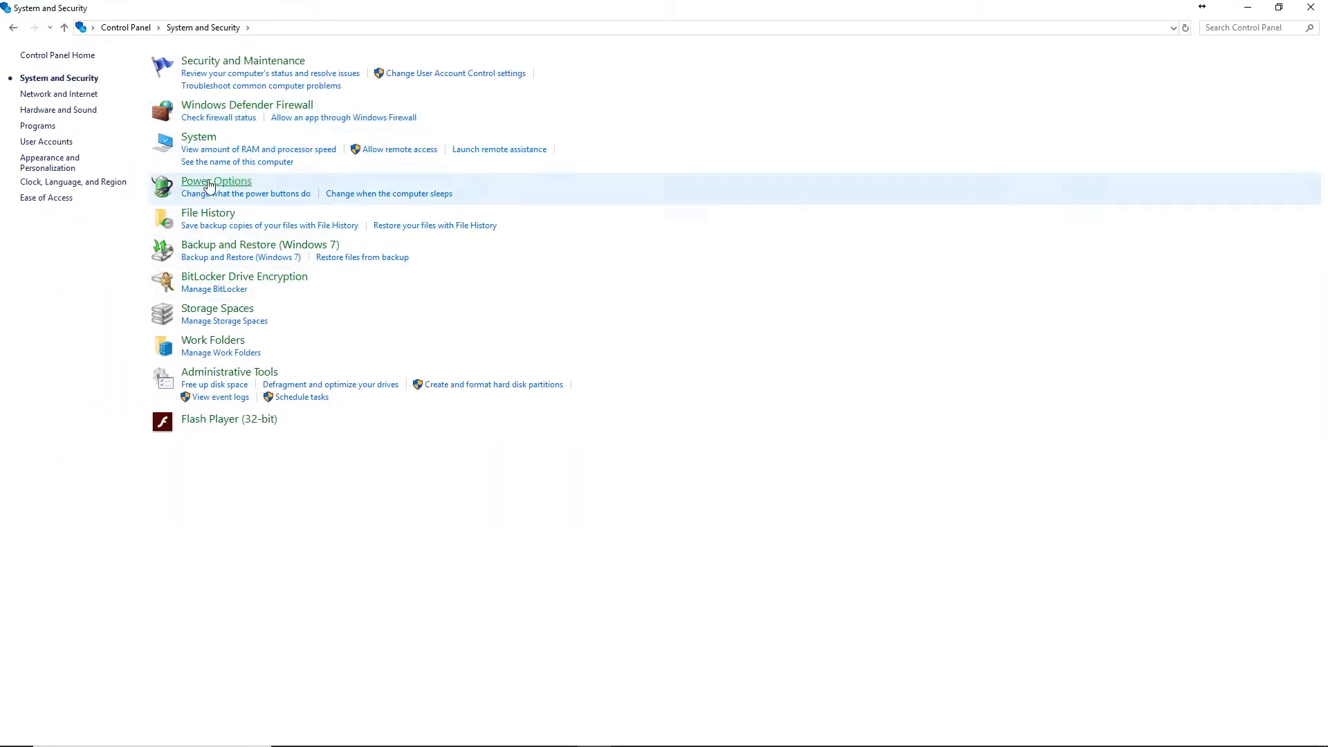
{"action": "left_click", "coordinate": [196, 137]}
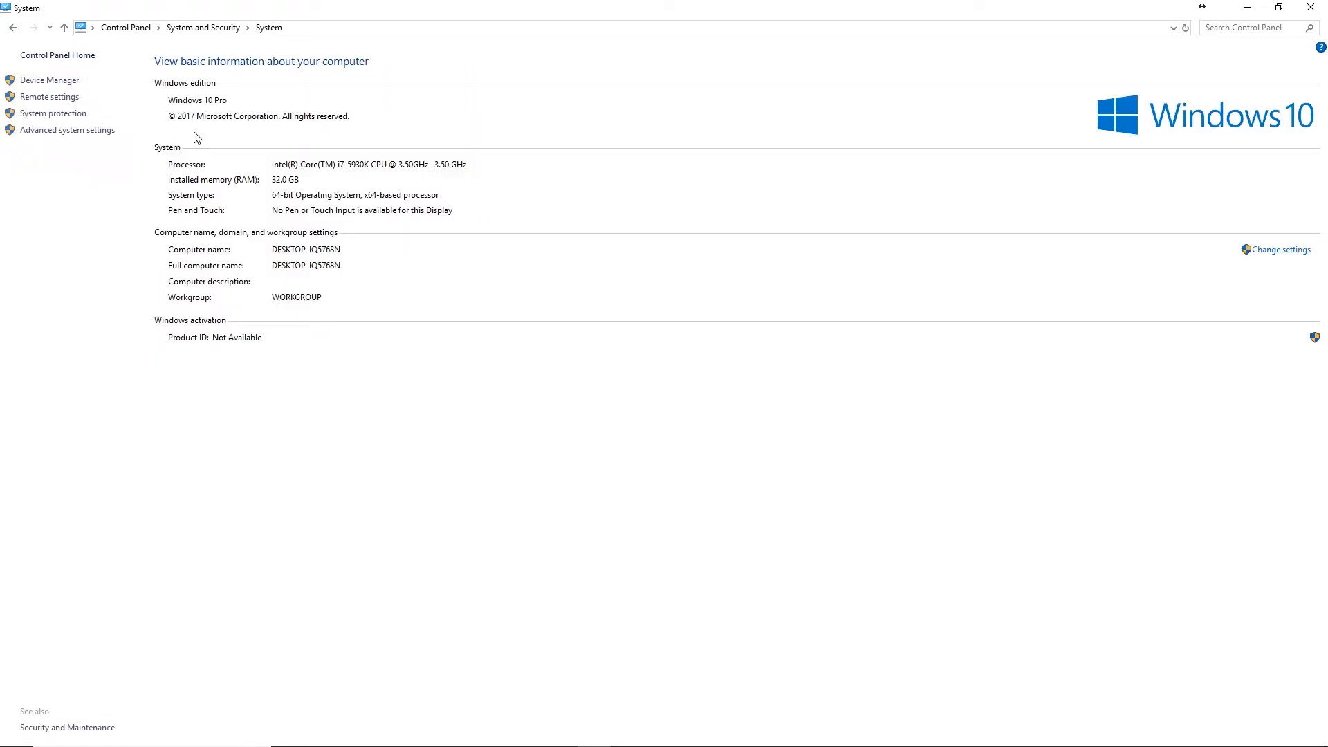
Open the Virtual Memory settings from the advanced performance options in System Properties.
{"action": "left_click", "coordinate": [72, 132]}
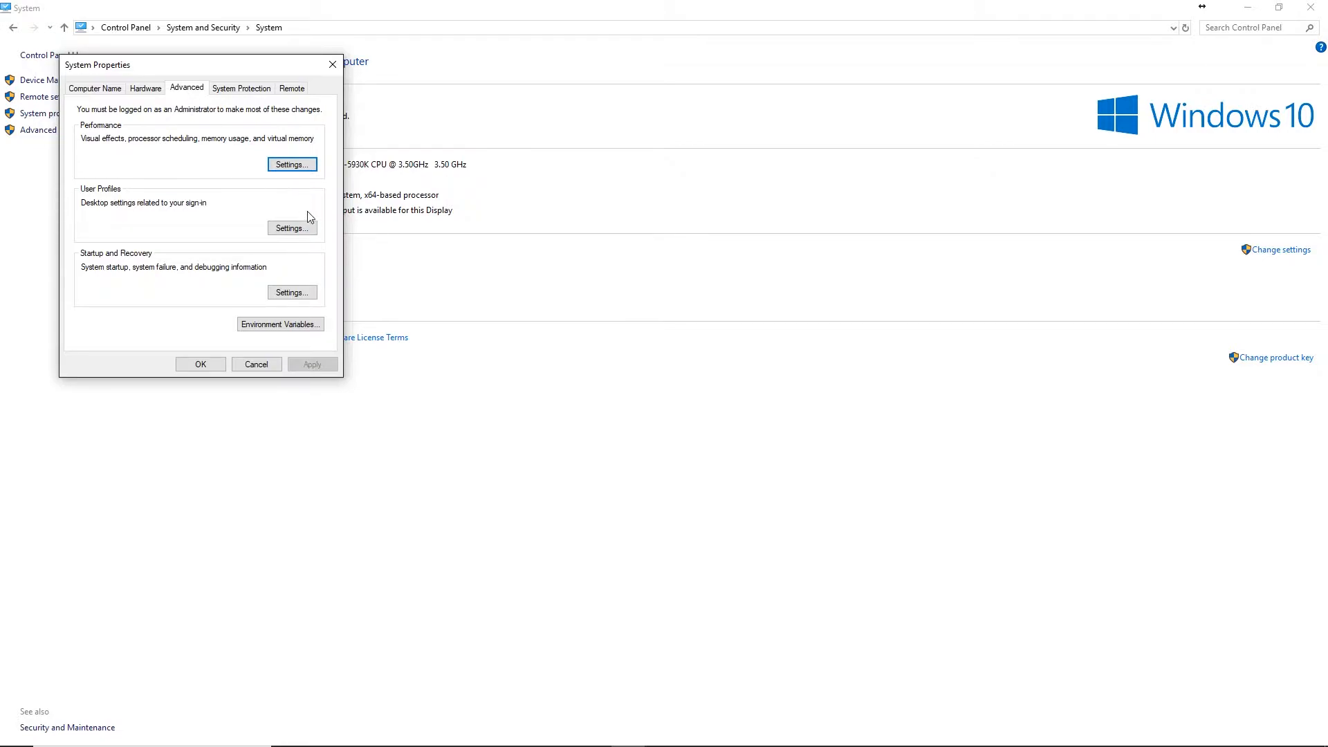
{"action": "left_click", "coordinate": [279, 160]}
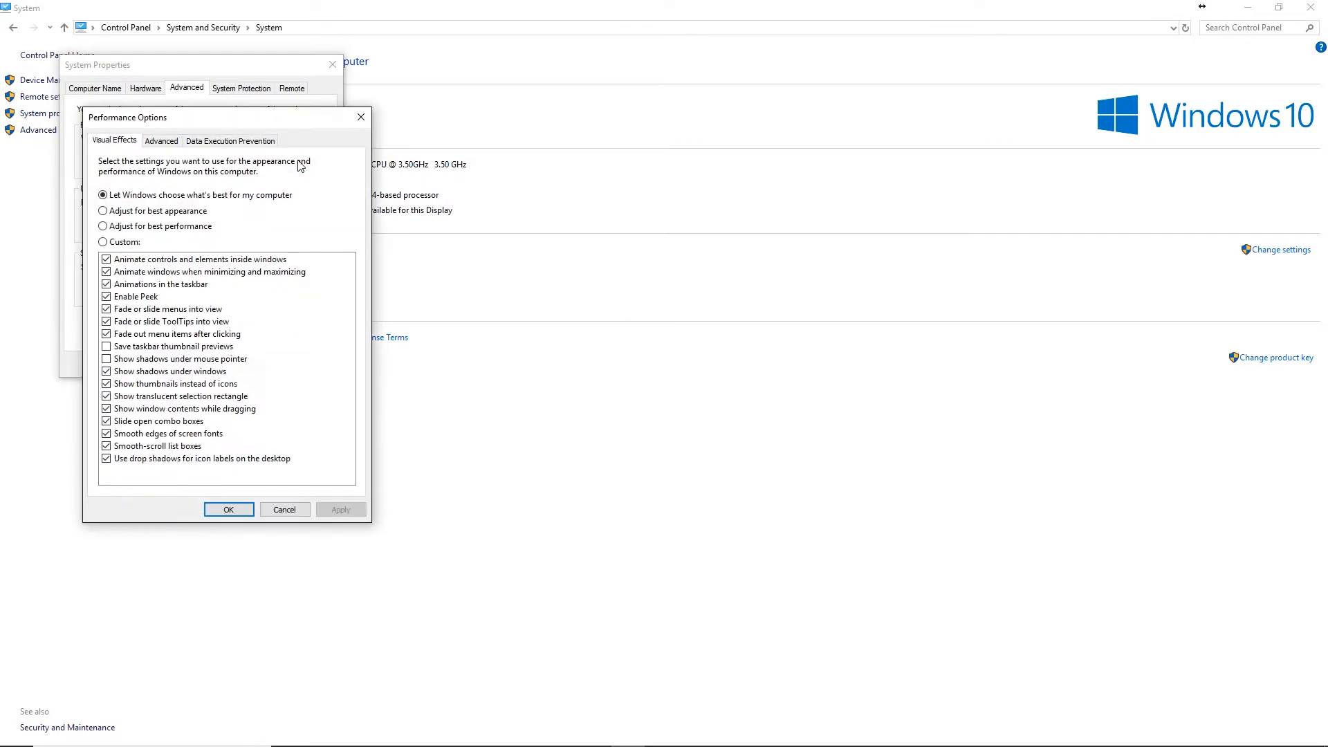
{"action": "left_click", "coordinate": [161, 141]}
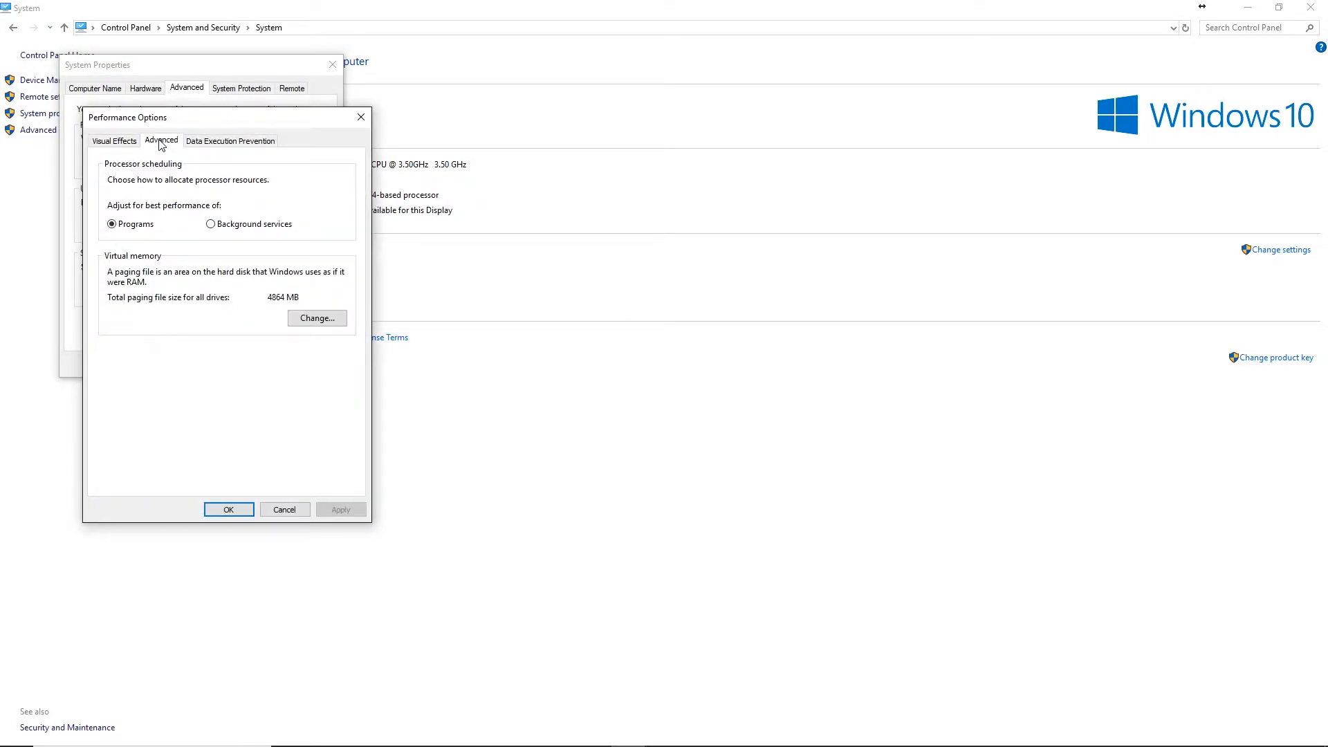
{"action": "left_click", "coordinate": [337, 323]}
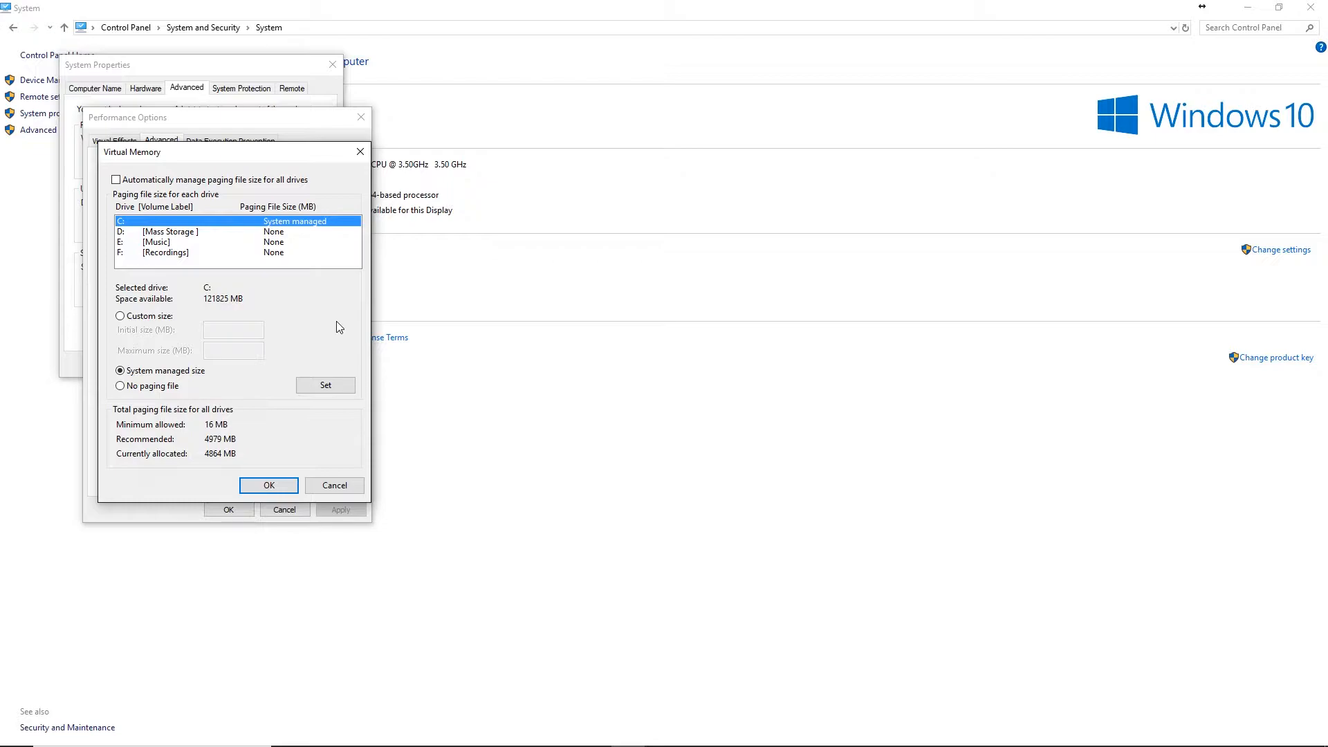
Try a custom paging file for drive C: with an initial size of 10000 MB, and discard the changes in all open dialogs.
{"action": "left_click", "coordinate": [121, 316]}
{"action": "left_click", "coordinate": [227, 326]}
{"action": "type", "text": "10000"}
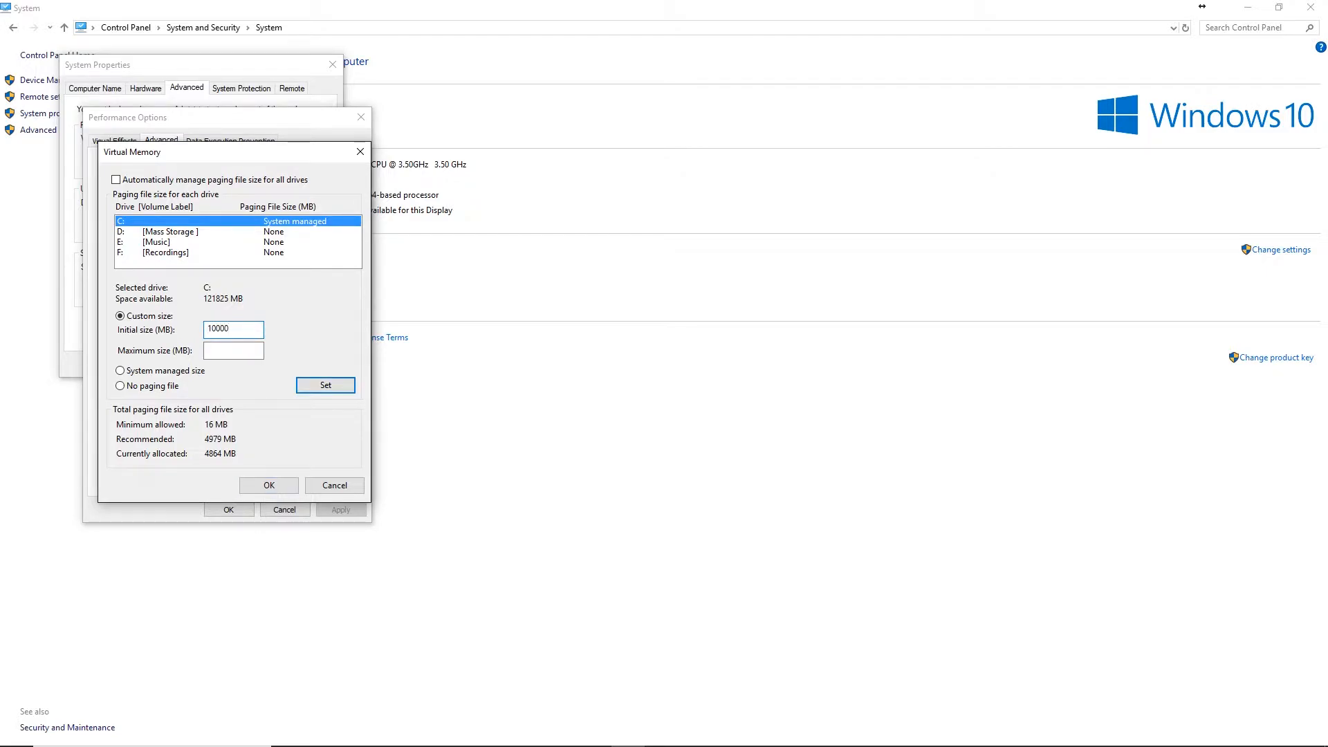
{"action": "left_click", "coordinate": [234, 350]}
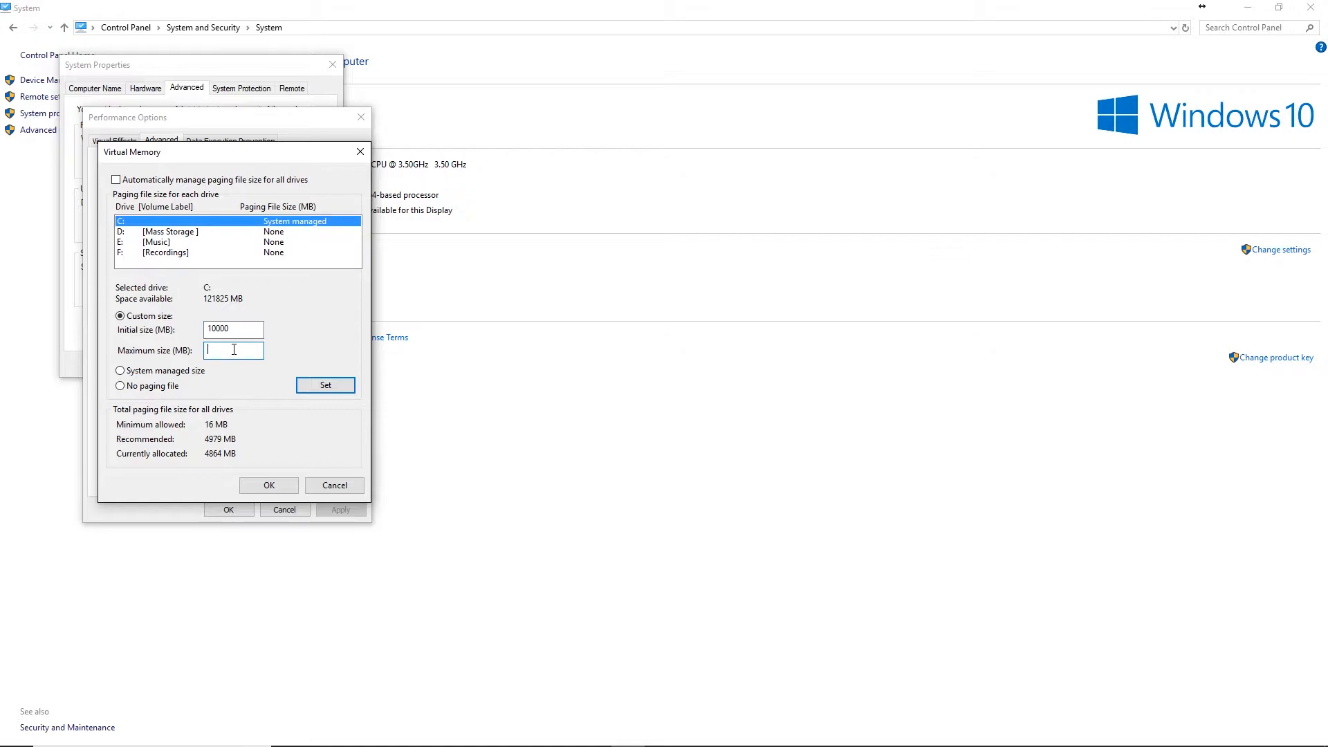
{"action": "left_click", "coordinate": [342, 487]}
{"action": "left_click", "coordinate": [283, 510]}
{"action": "left_click", "coordinate": [263, 365]}
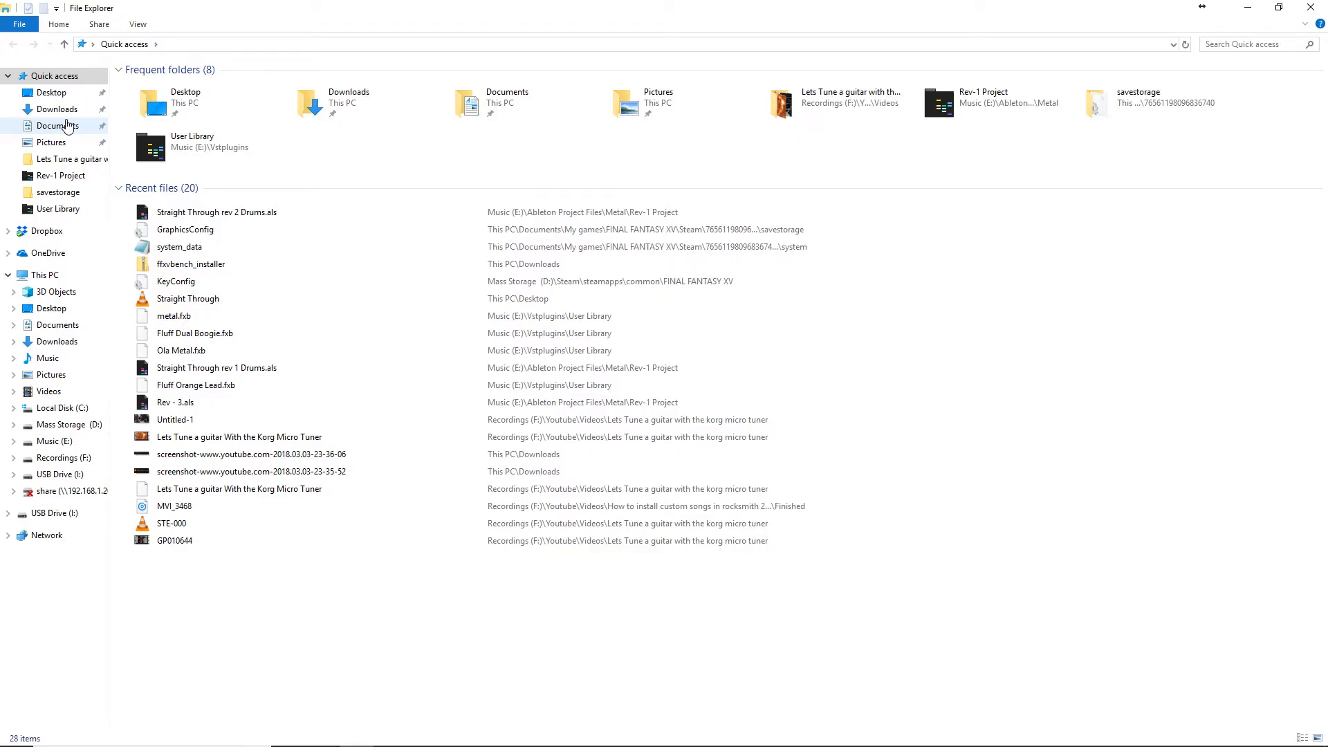
Open the GraphicsConfig file from the savestorage folder of FINAL FANTASY XV's Steam data in Documents, under My games.
{"action": "left_click", "coordinate": [67, 125]}
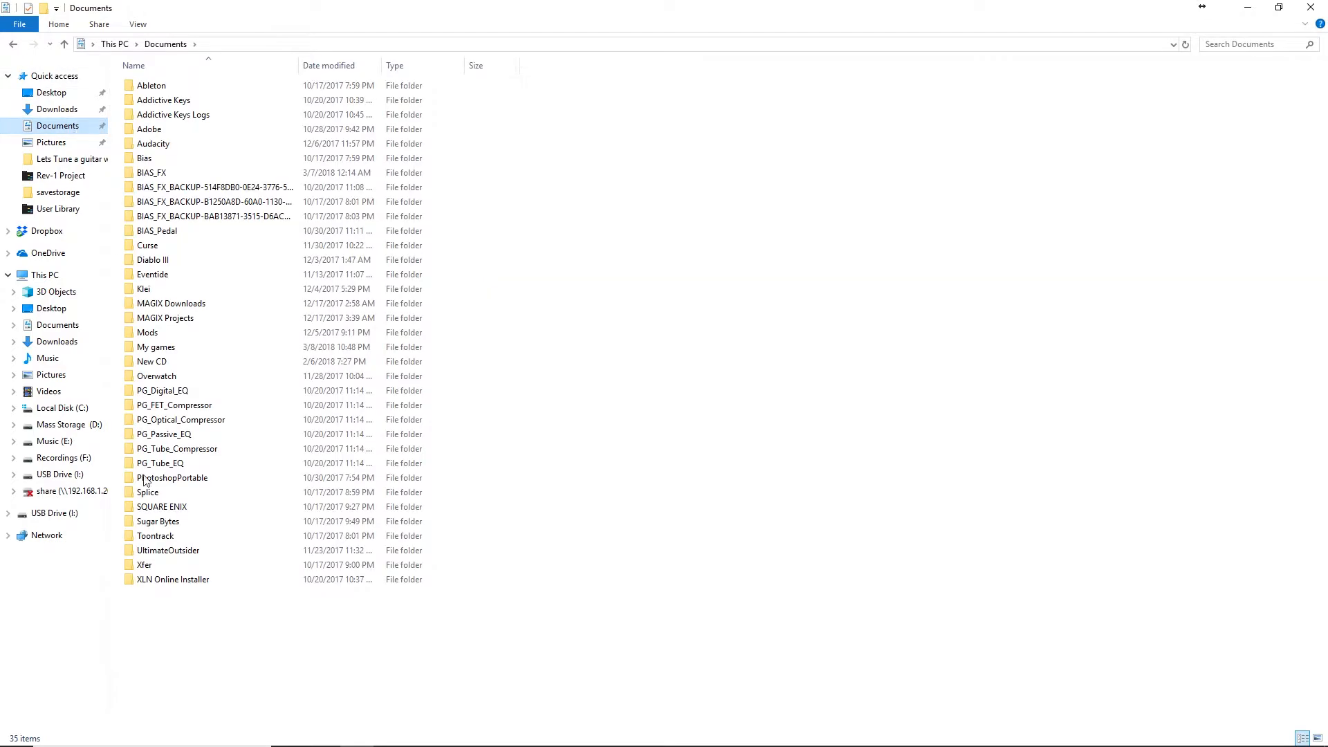
{"action": "double_click", "coordinate": [175, 349]}
{"action": "left_click", "coordinate": [213, 121]}
{"action": "double_click", "coordinate": [213, 118]}
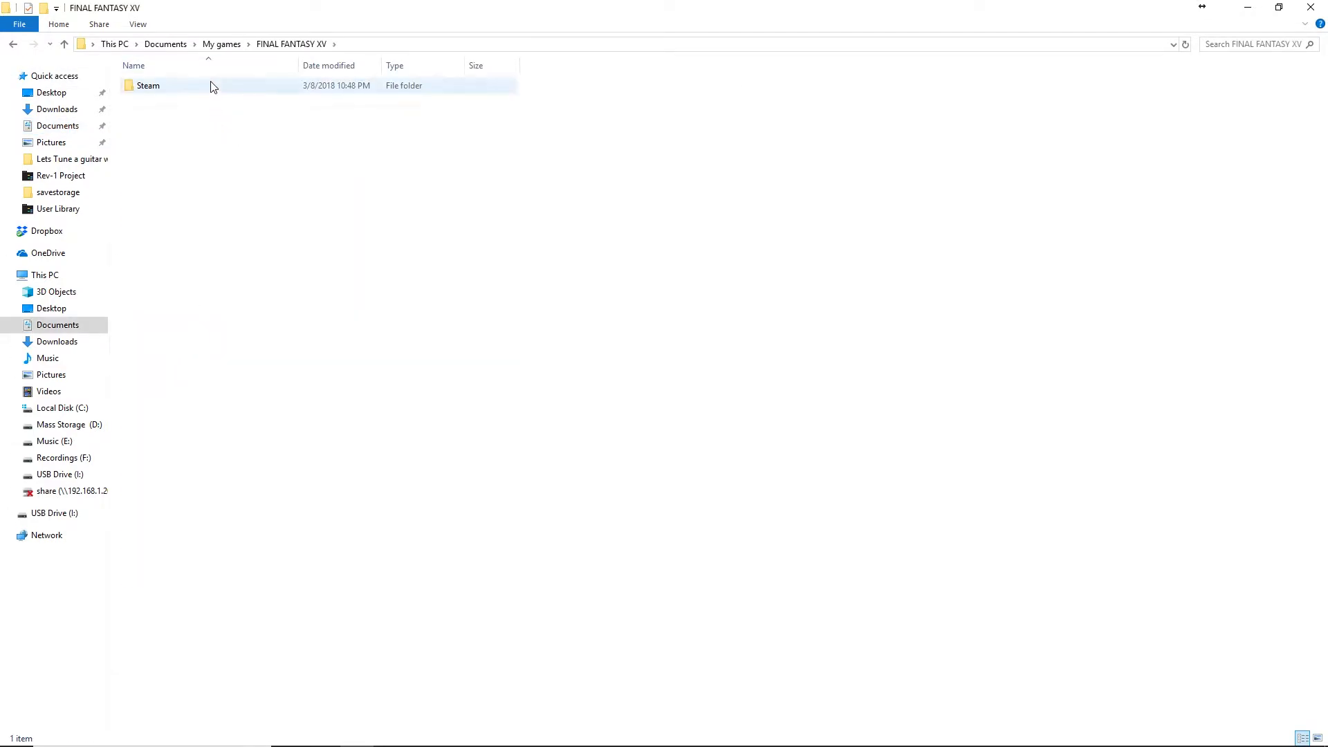
{"action": "double_click", "coordinate": [212, 85]}
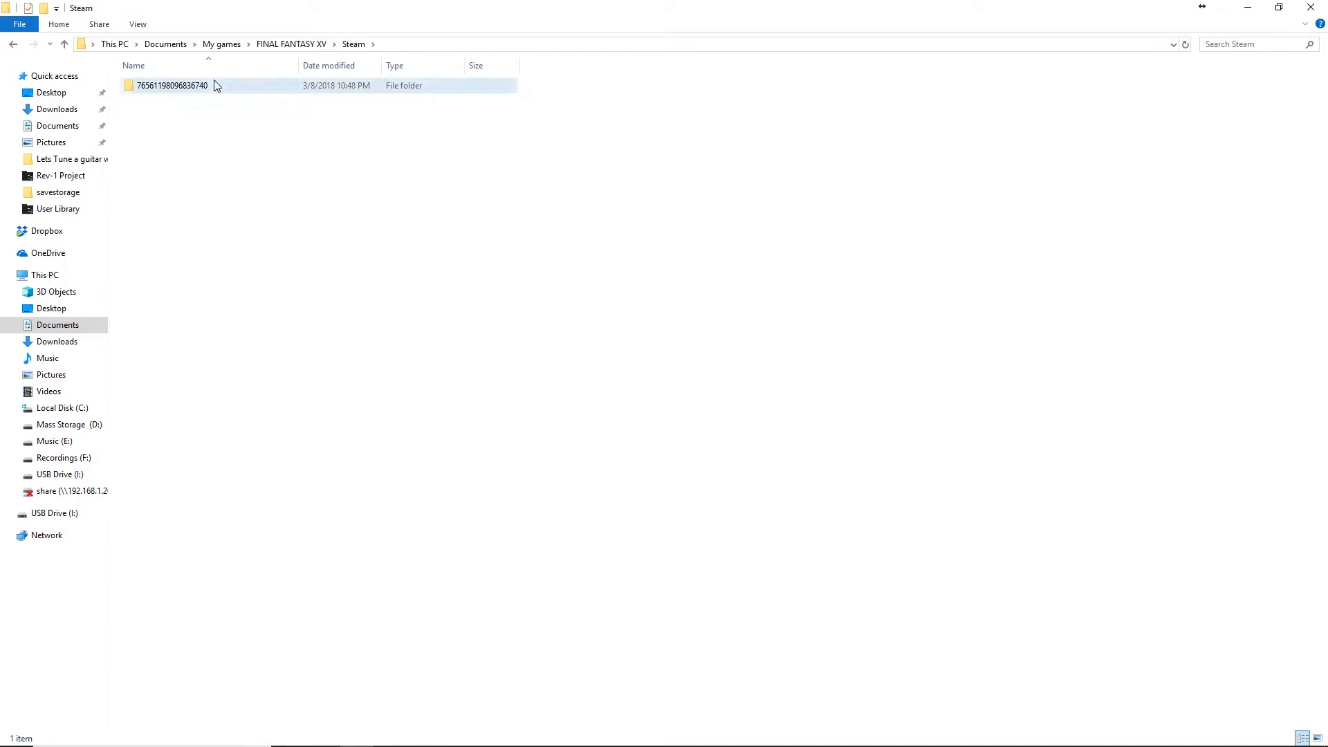
{"action": "double_click", "coordinate": [216, 86]}
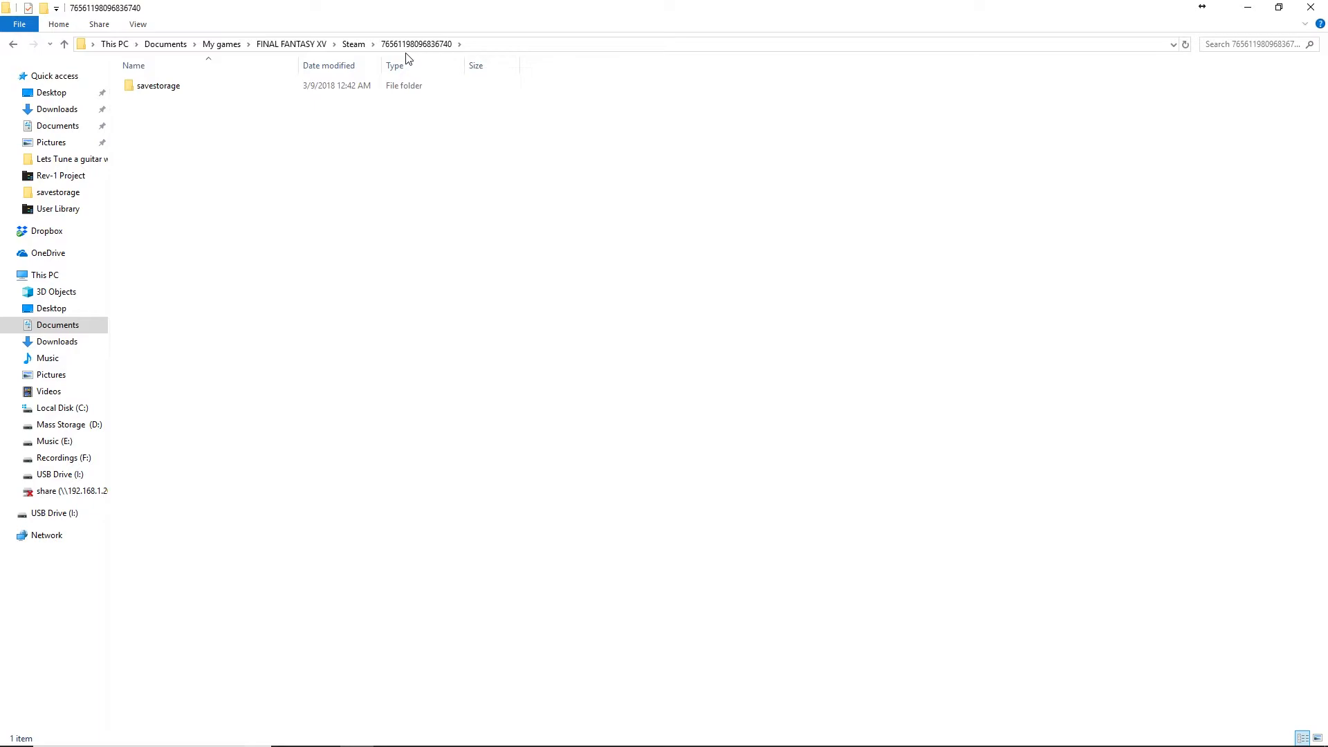
{"action": "double_click", "coordinate": [209, 86]}
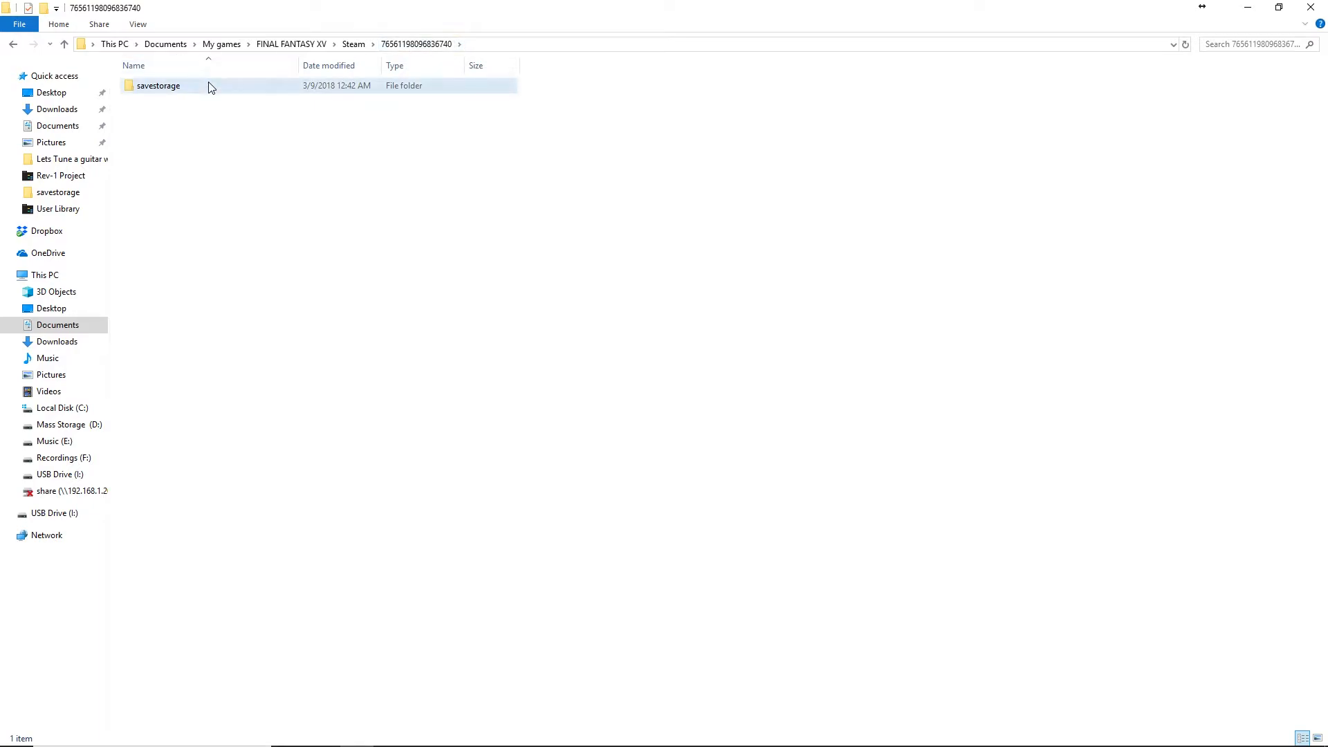
{"action": "double_click", "coordinate": [188, 144]}
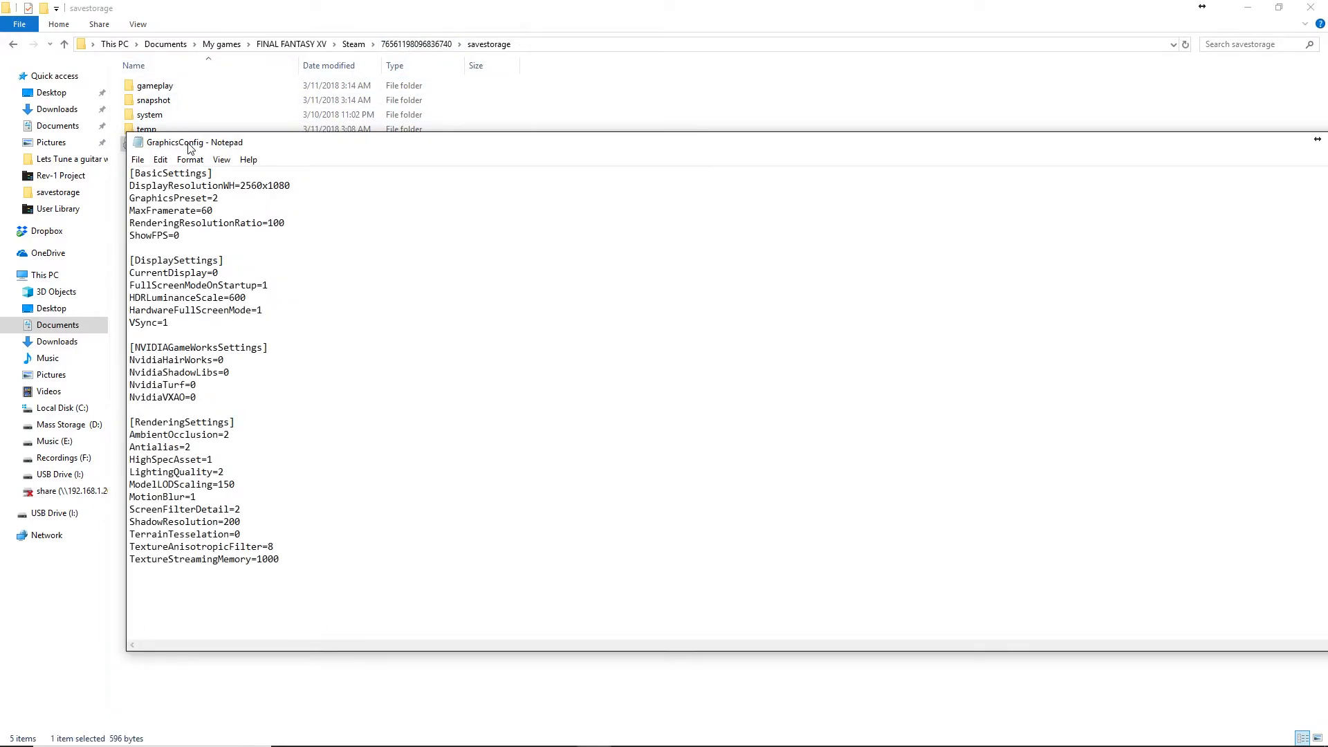
Examine the HardwareFullScreenMode line in GraphicsConfig, and close the file and its folder window.
{"action": "double_click", "coordinate": [146, 310]}
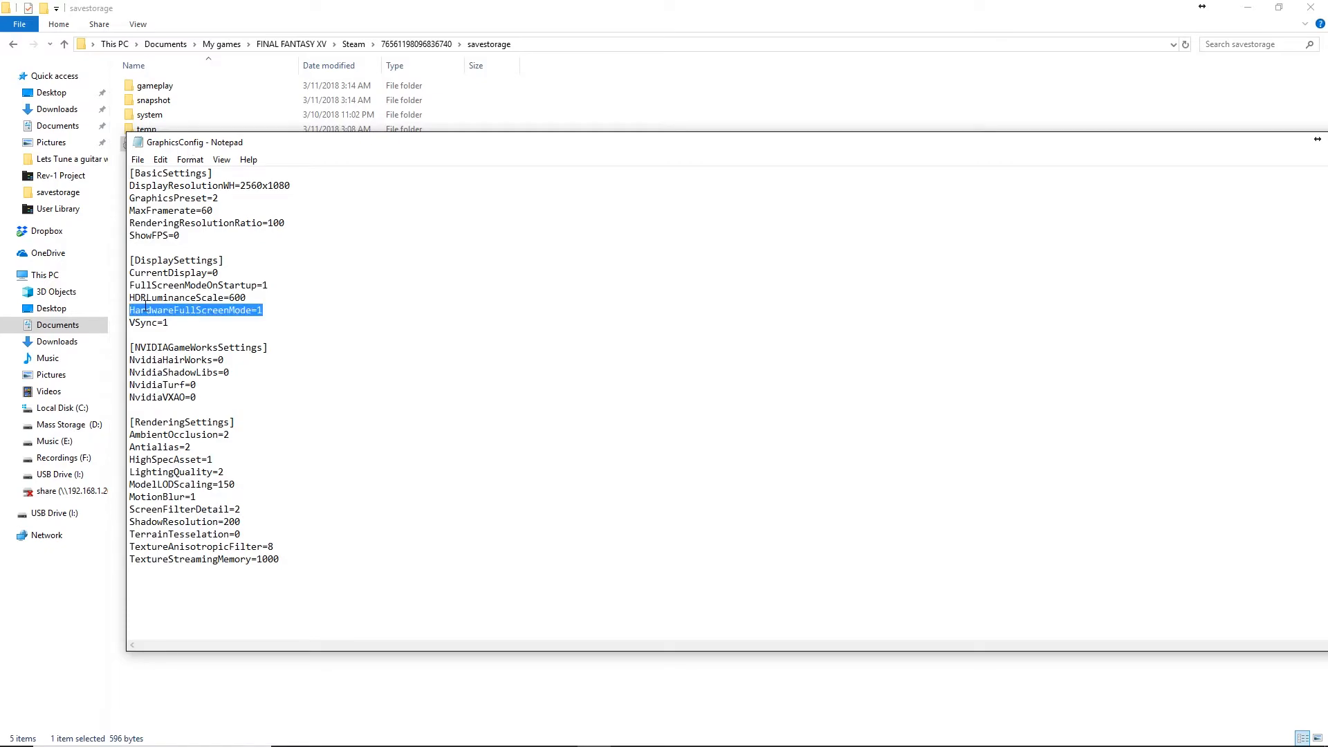
{"action": "left_click", "coordinate": [264, 309]}
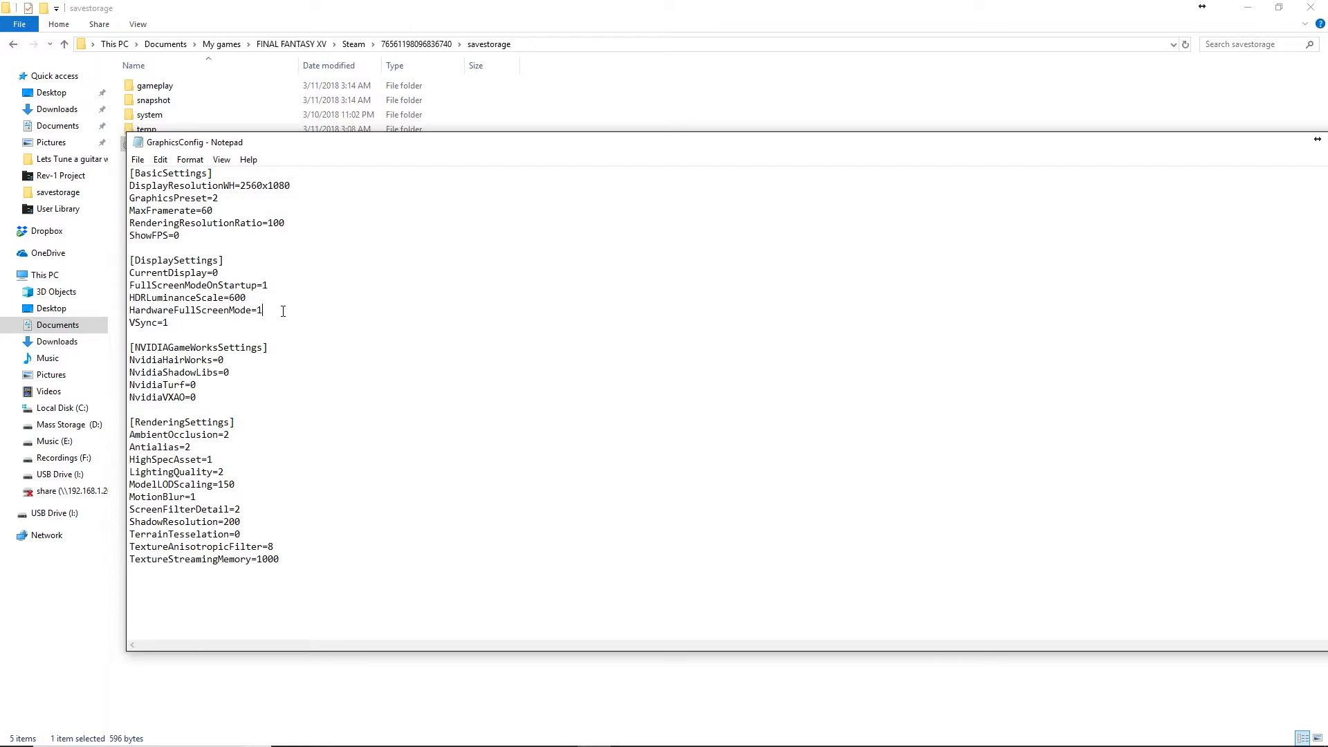
{"action": "left_click_drag", "start_coordinate": [575, 145], "coordinate": [422, 126]}
{"action": "left_click", "coordinate": [1269, 121]}
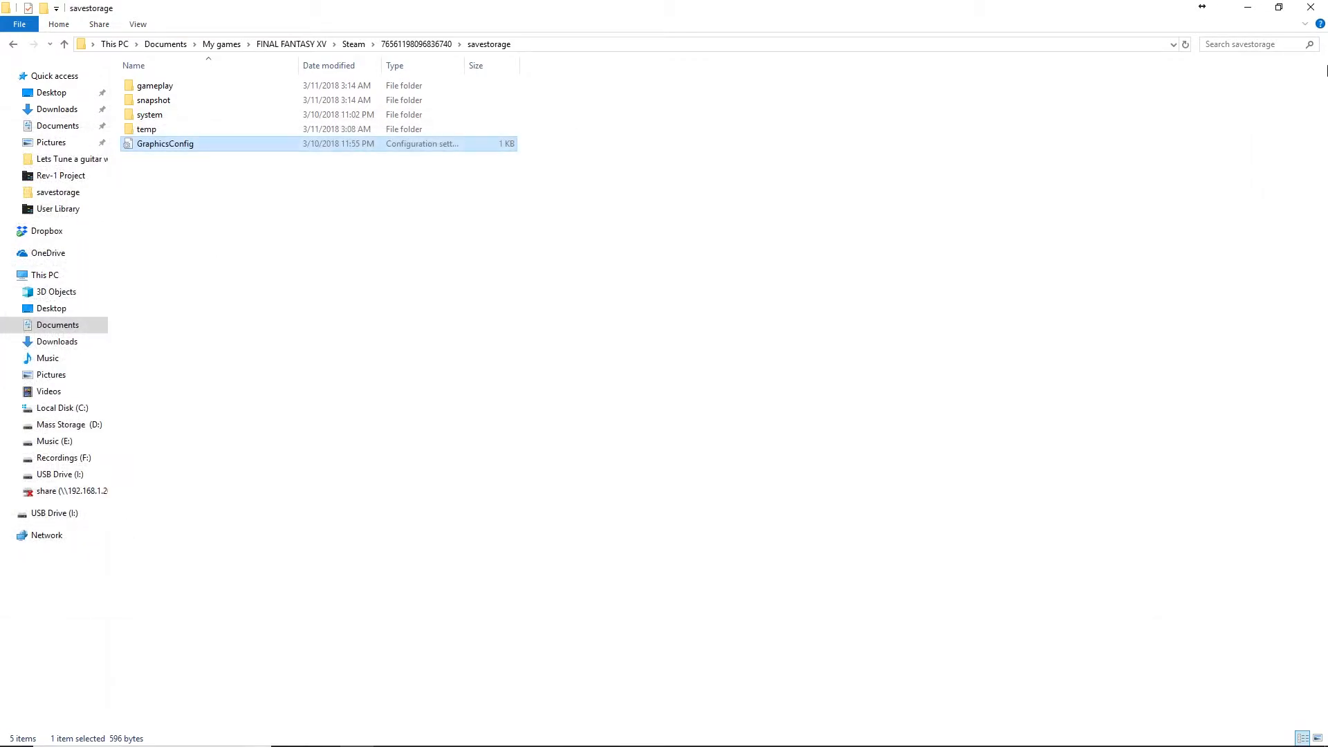
{"action": "left_click", "coordinate": [1311, 7]}
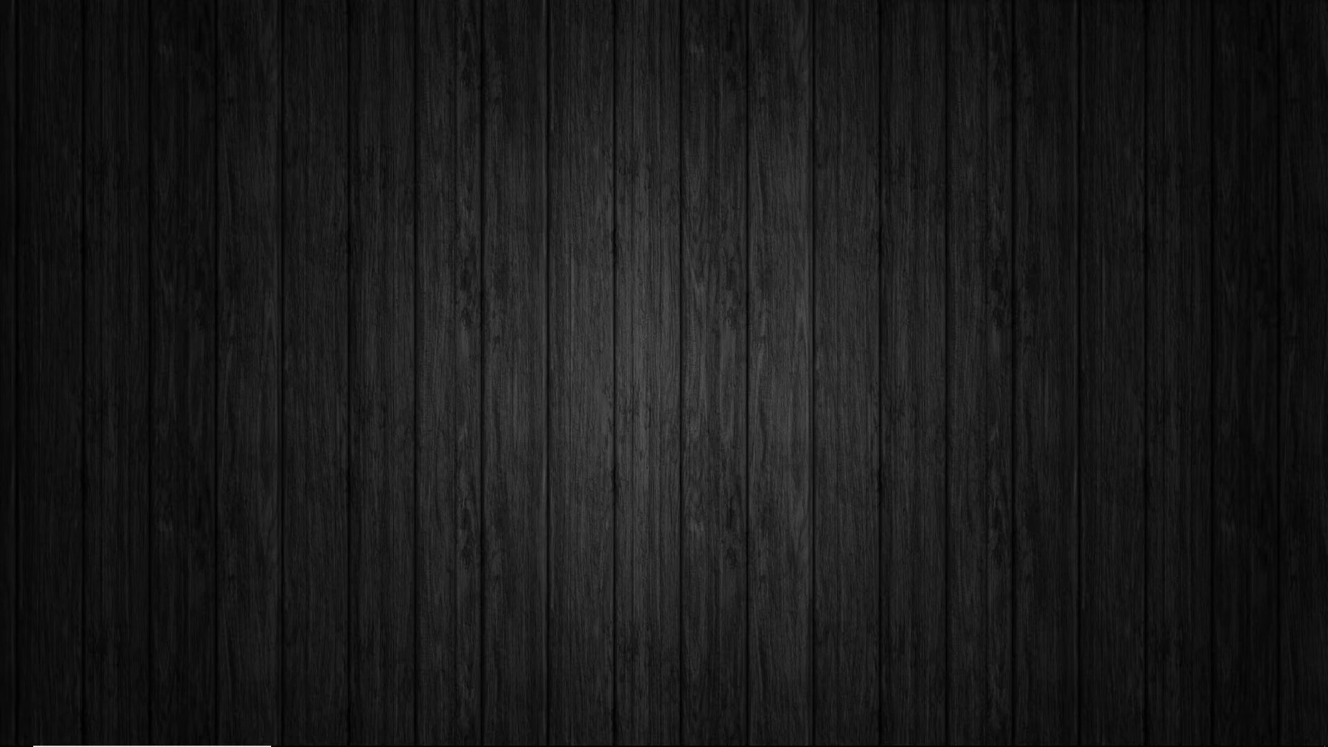
Open the FINAL FANTASY XV installation folder under Steam\steamapps\common on the Mass Storage (D:) drive.
{"action": "mouse_move", "coordinate": [415, 744]}
{"action": "left_click", "coordinate": [356, 737]}
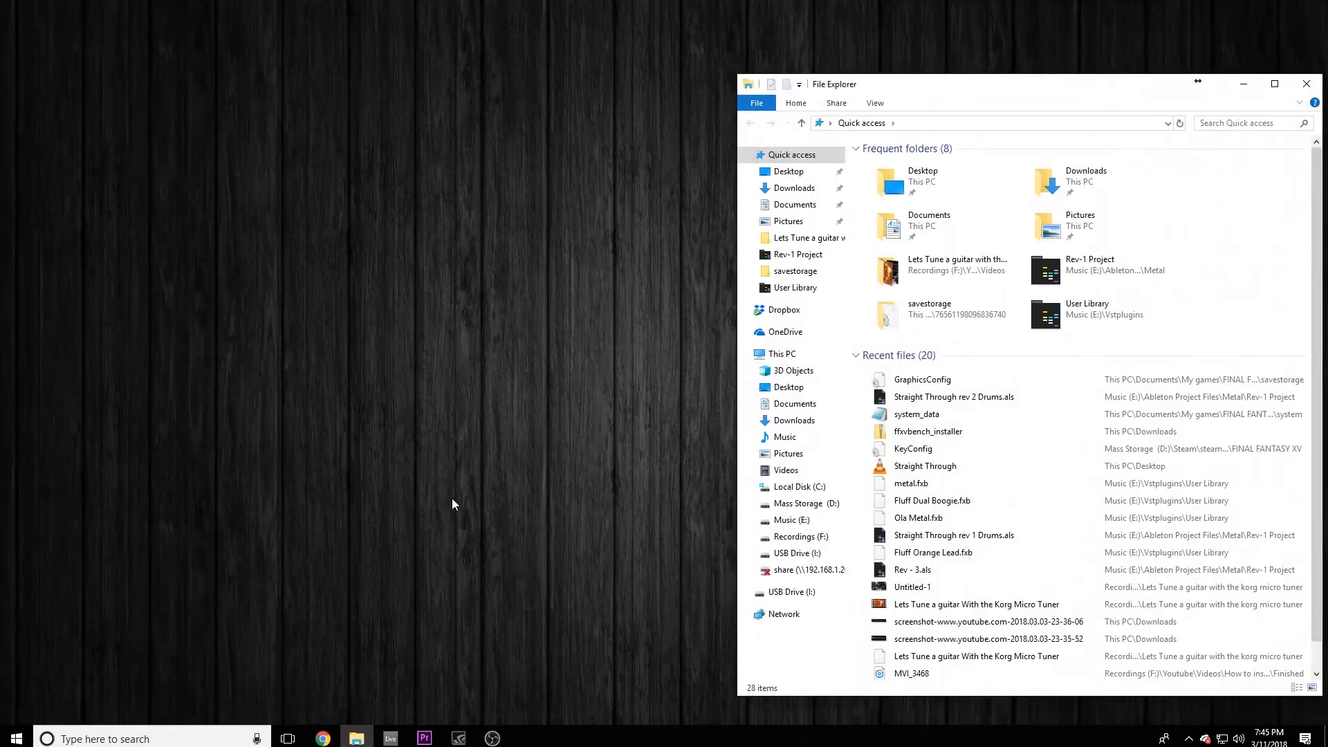
{"action": "left_click", "coordinate": [795, 503]}
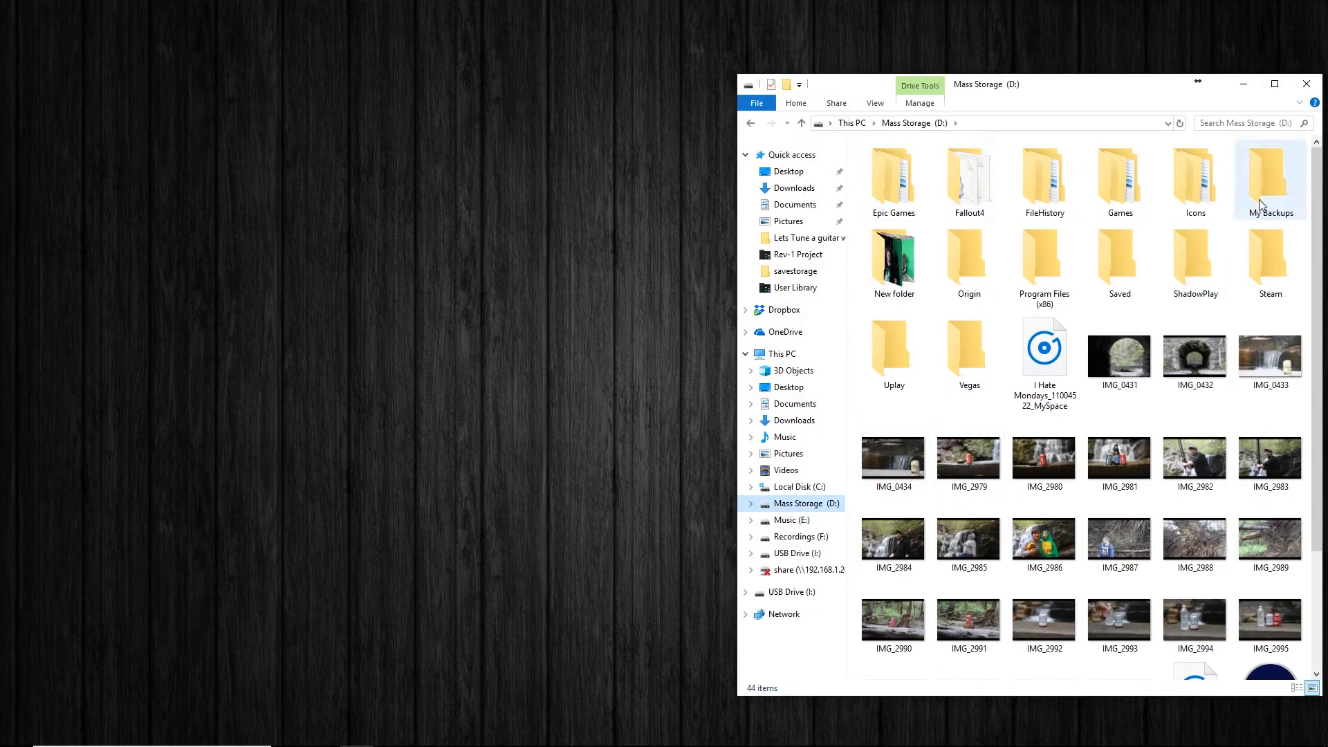
{"action": "double_click", "coordinate": [1251, 268]}
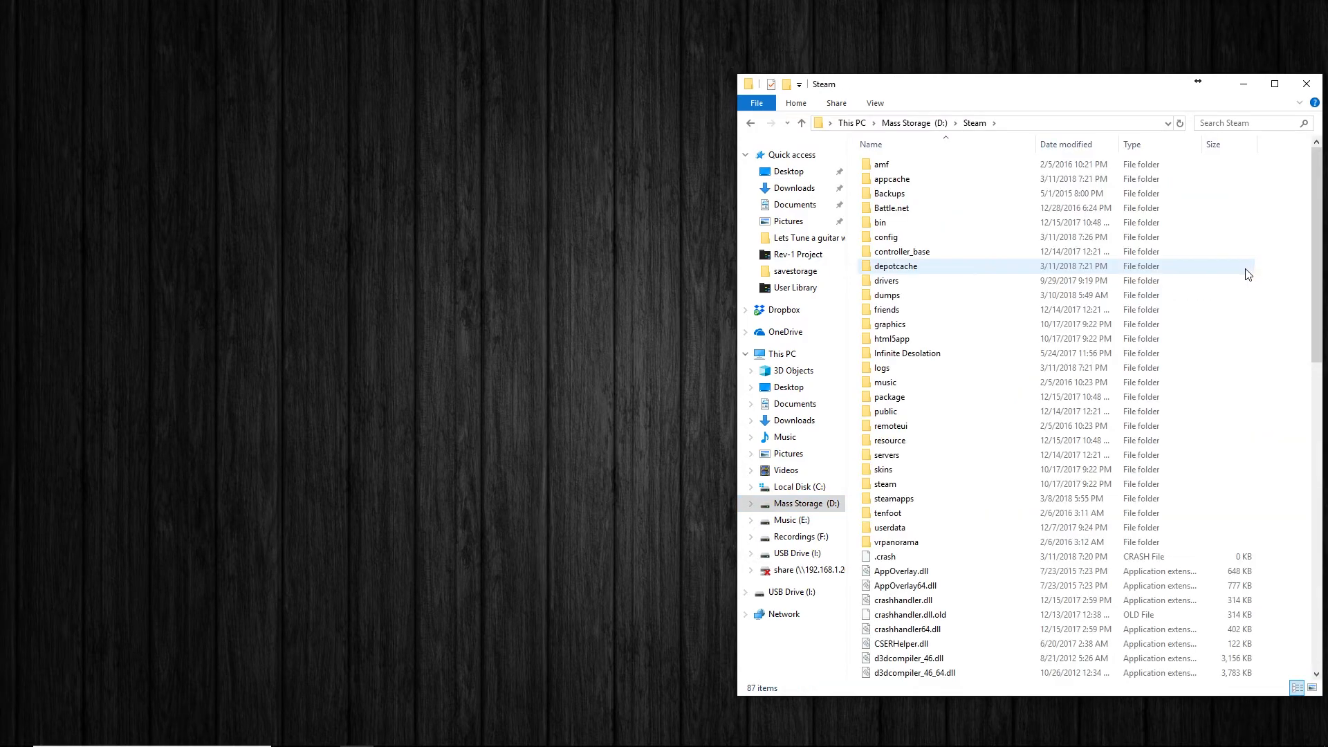
{"action": "double_click", "coordinate": [894, 500]}
{"action": "left_click", "coordinate": [894, 503]}
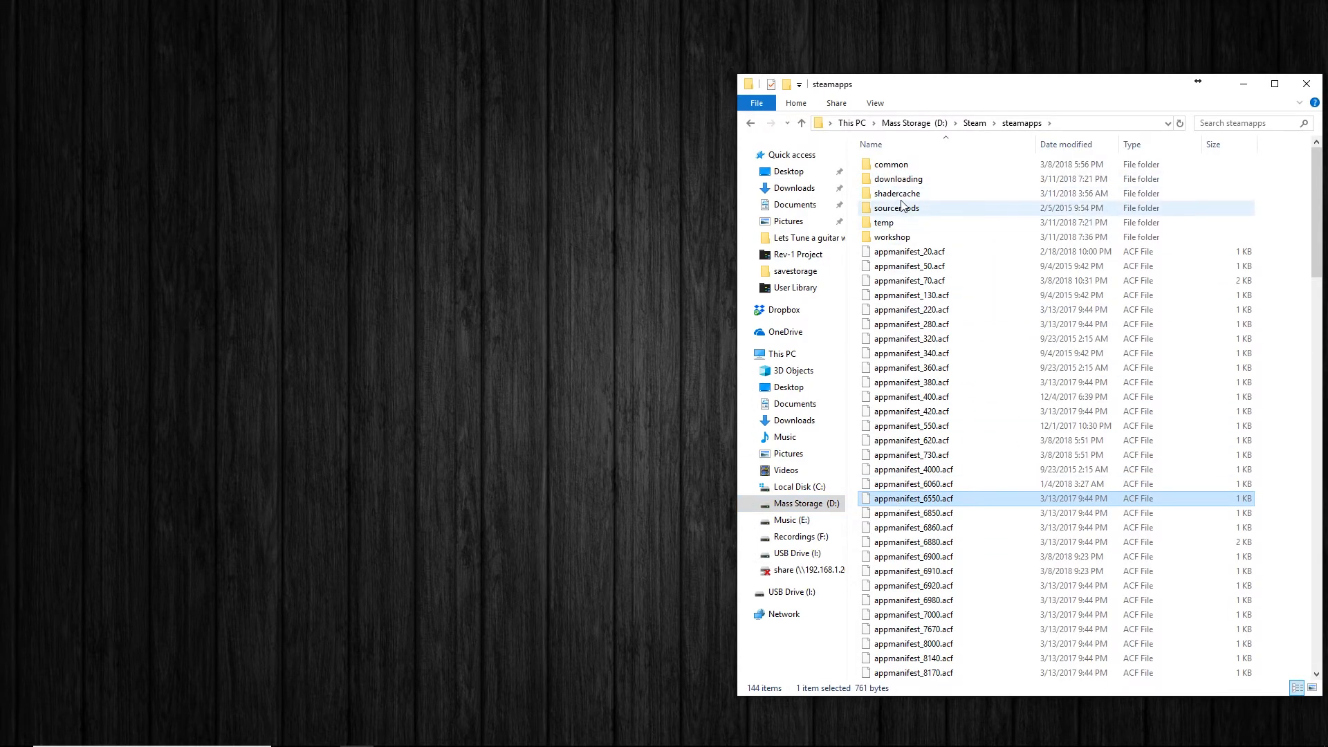
{"action": "double_click", "coordinate": [895, 166]}
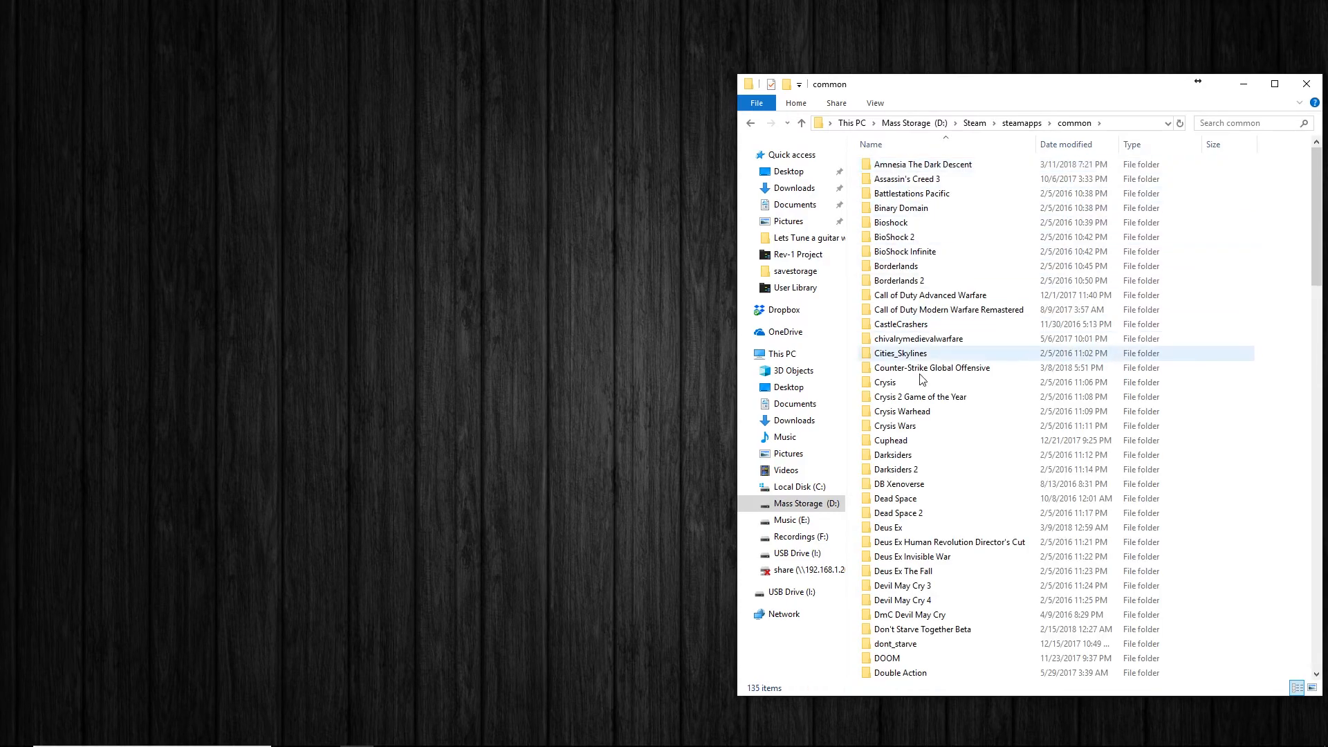
{"action": "mouse_move", "coordinate": [908, 574]}
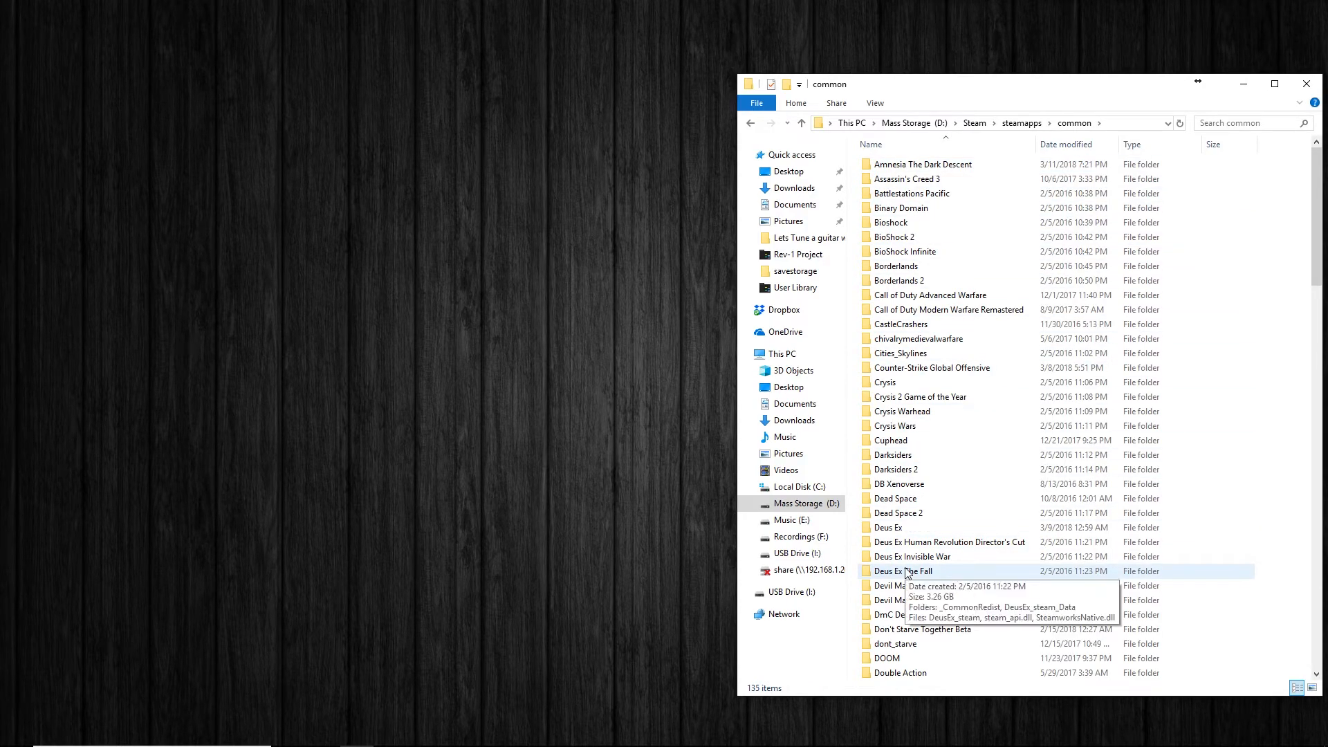
{"action": "scroll", "coordinate": [906, 572], "scroll_direction": "down", "scroll_amount": 10}
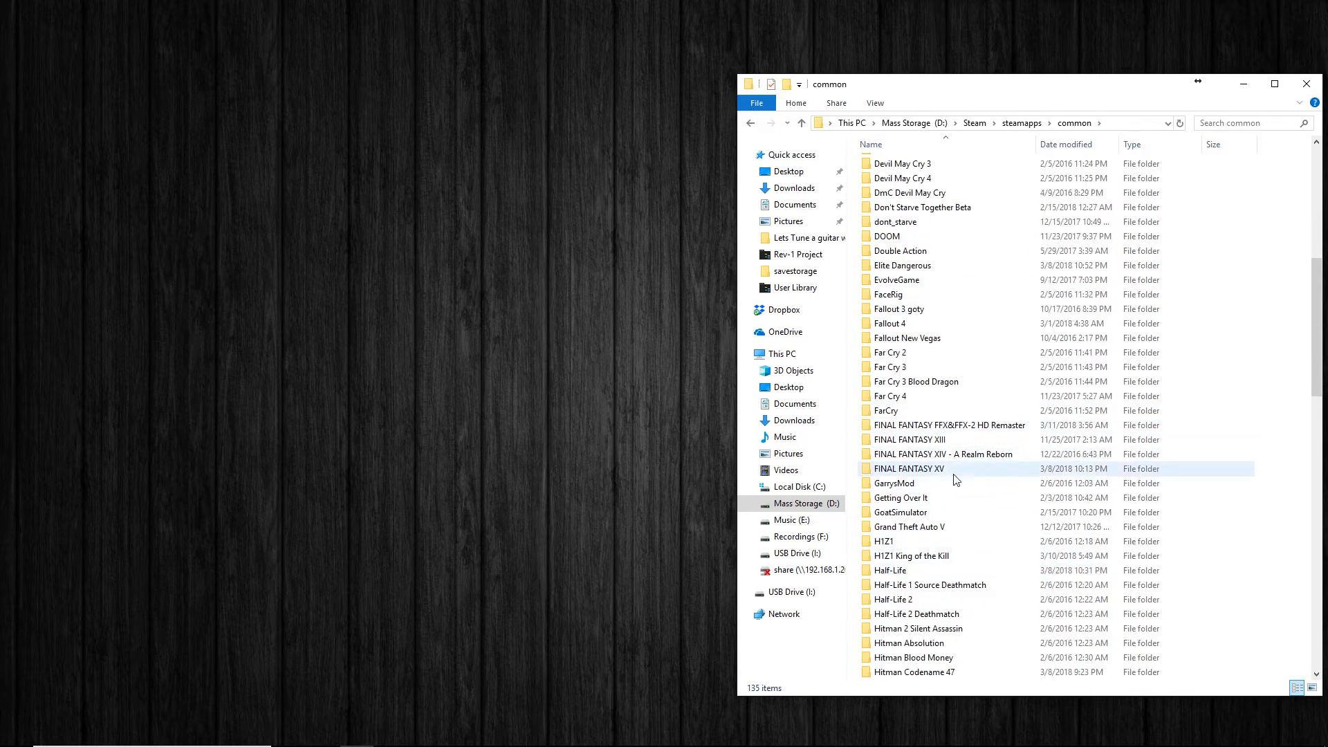
{"action": "double_click", "coordinate": [947, 469]}
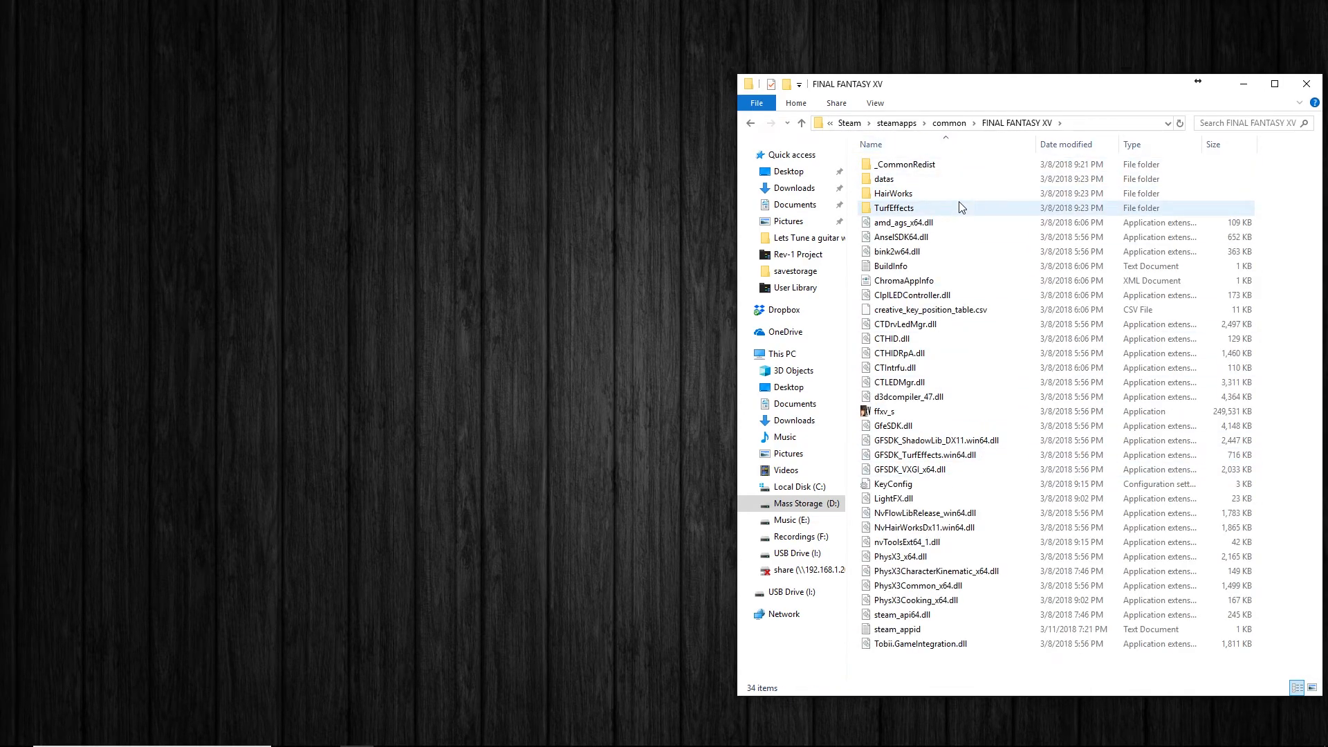
Review the compatibility settings of the ffxv_s application, including running it as an administrator, and close its properties.
{"action": "left_click", "coordinate": [884, 412]}
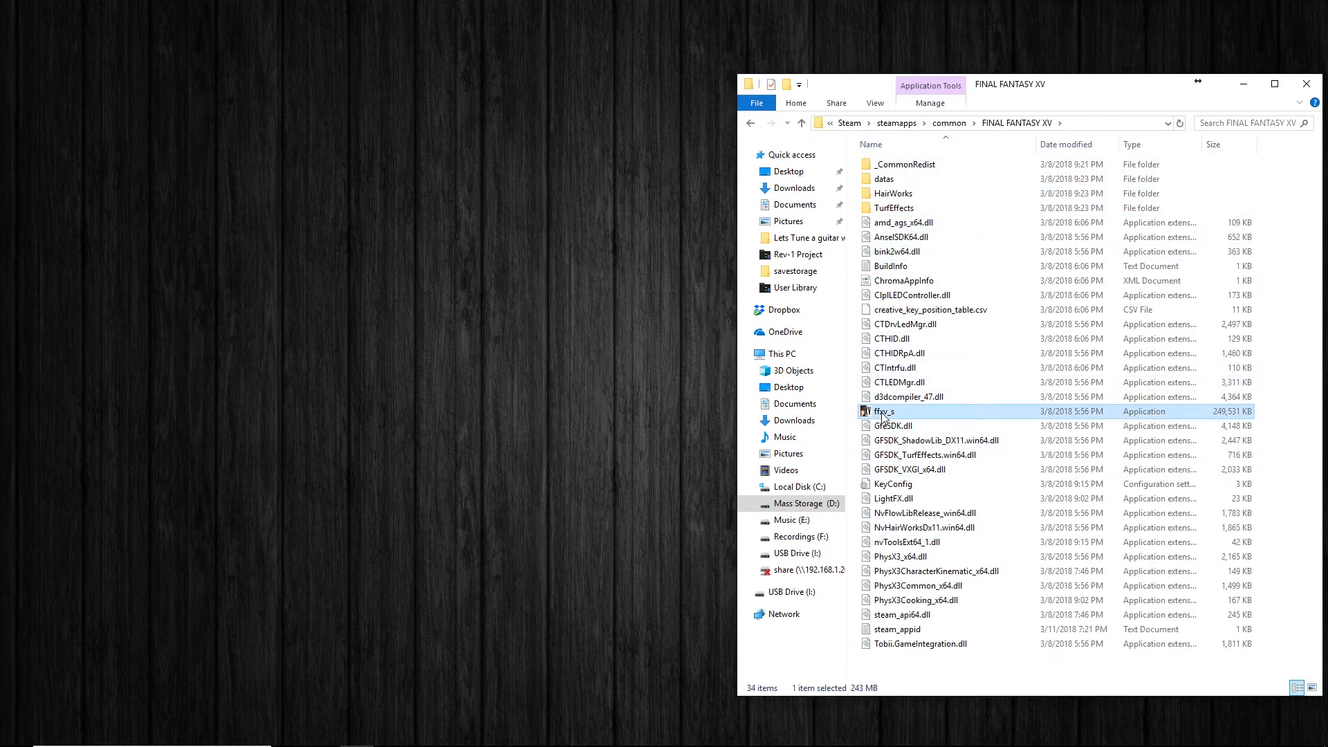
{"action": "right_click", "coordinate": [883, 413]}
{"action": "left_click", "coordinate": [977, 685]}
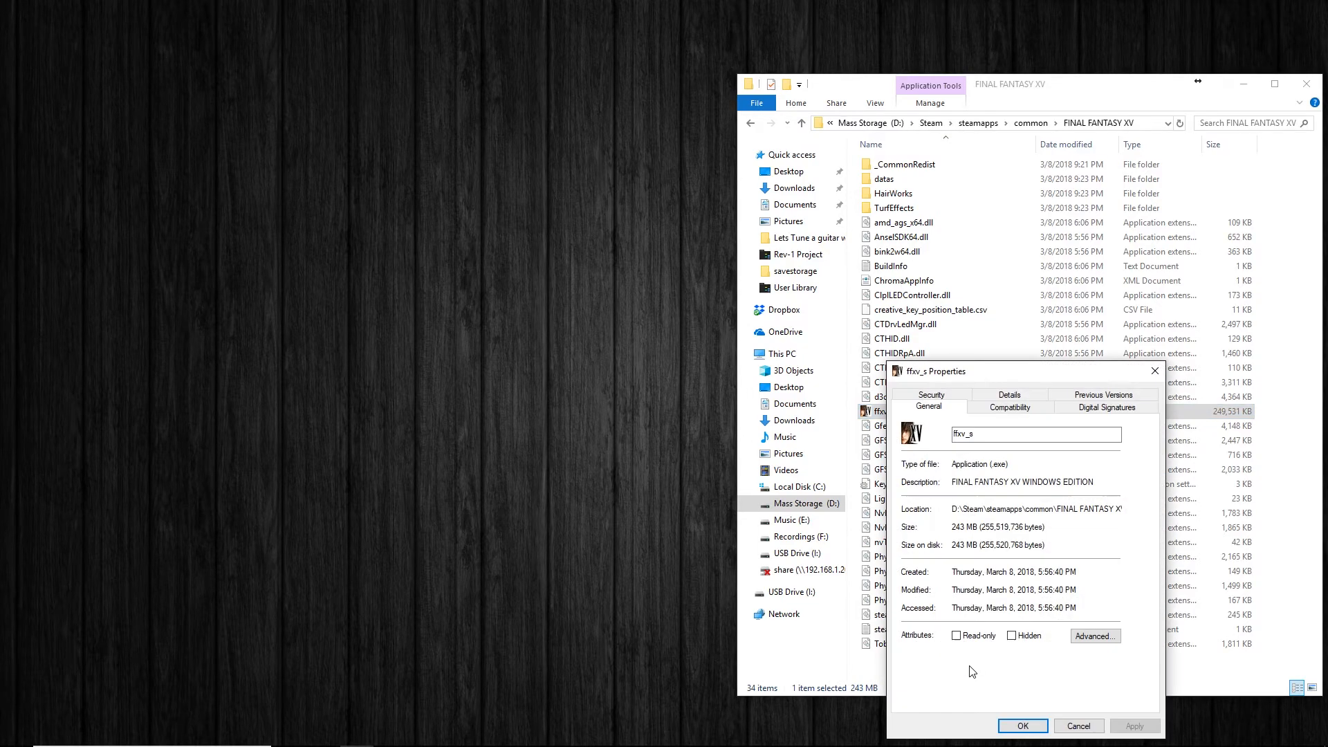
{"action": "left_click", "coordinate": [1019, 409]}
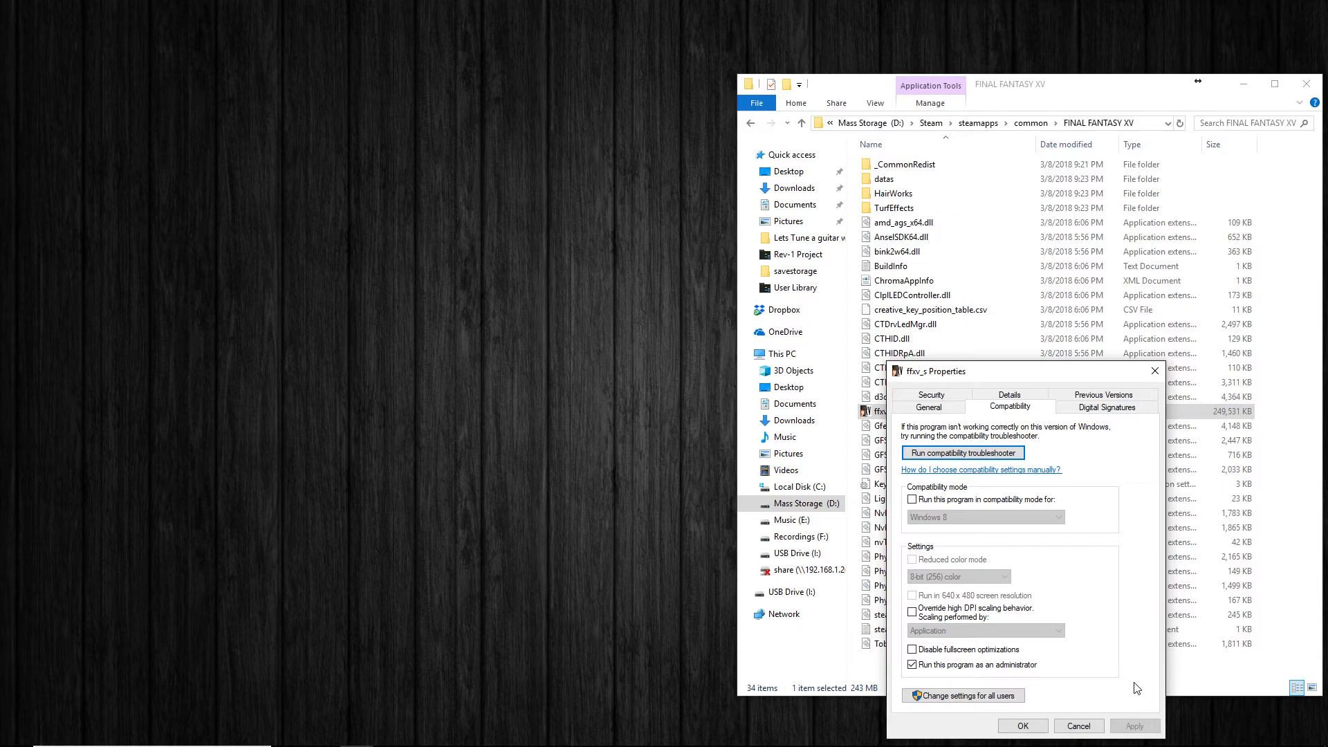
{"action": "left_click", "coordinate": [1023, 726]}
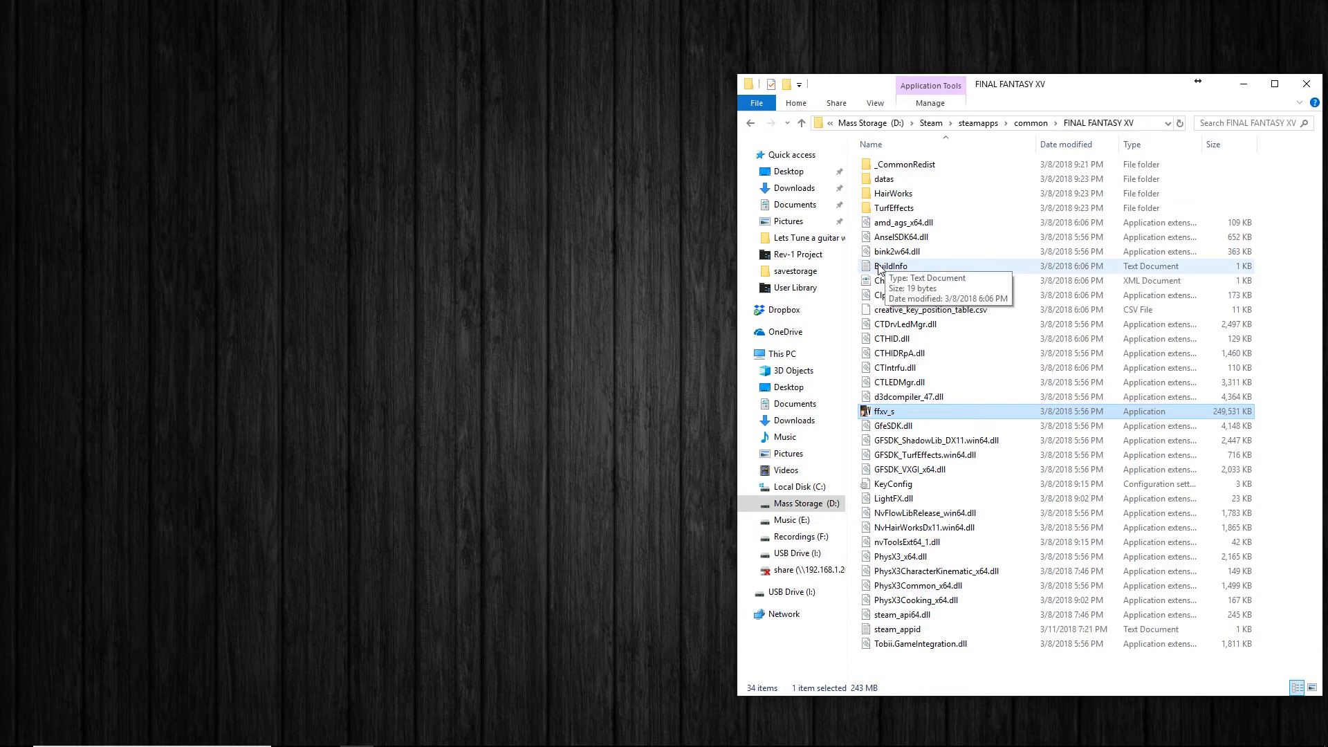
Open the GraphicsConfig file from FINAL FANTASY XV's savestorage folder in Documents, under My games, and bring its text fully into view.
{"action": "left_click", "coordinate": [796, 205]}
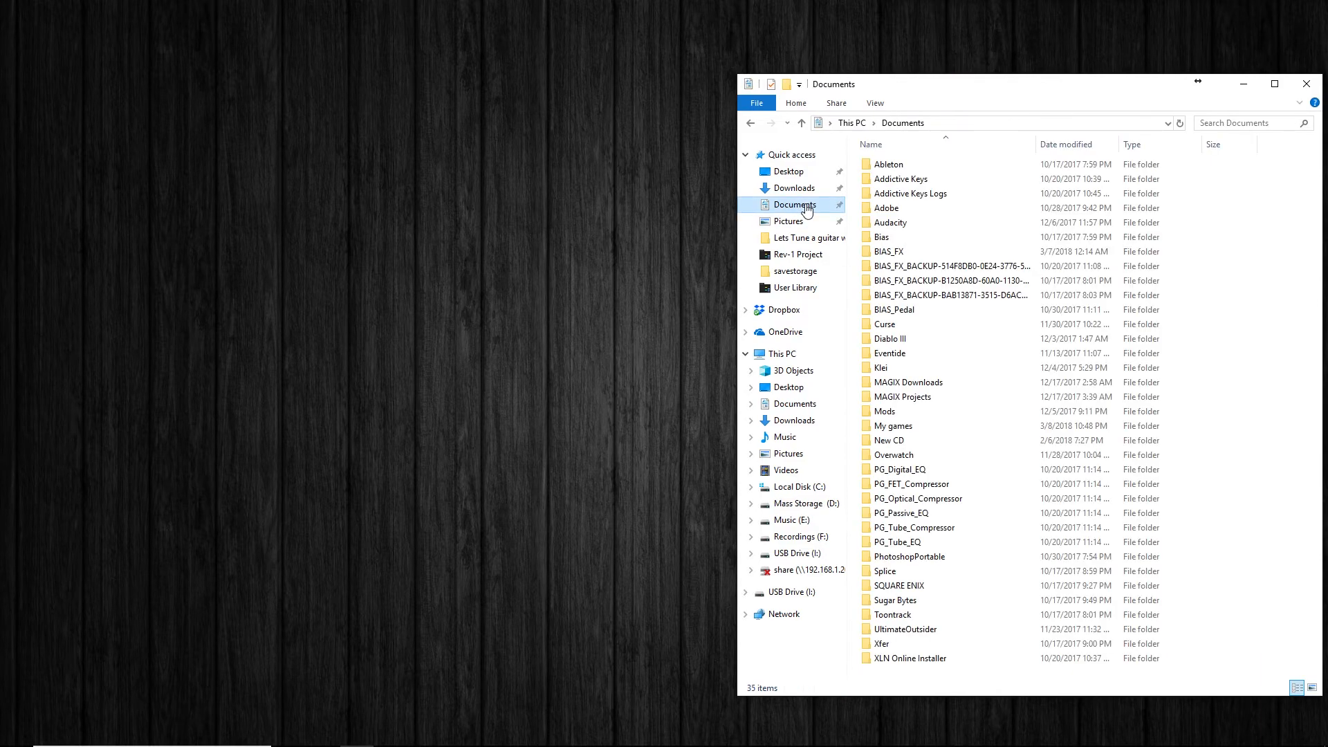
{"action": "double_click", "coordinate": [908, 426]}
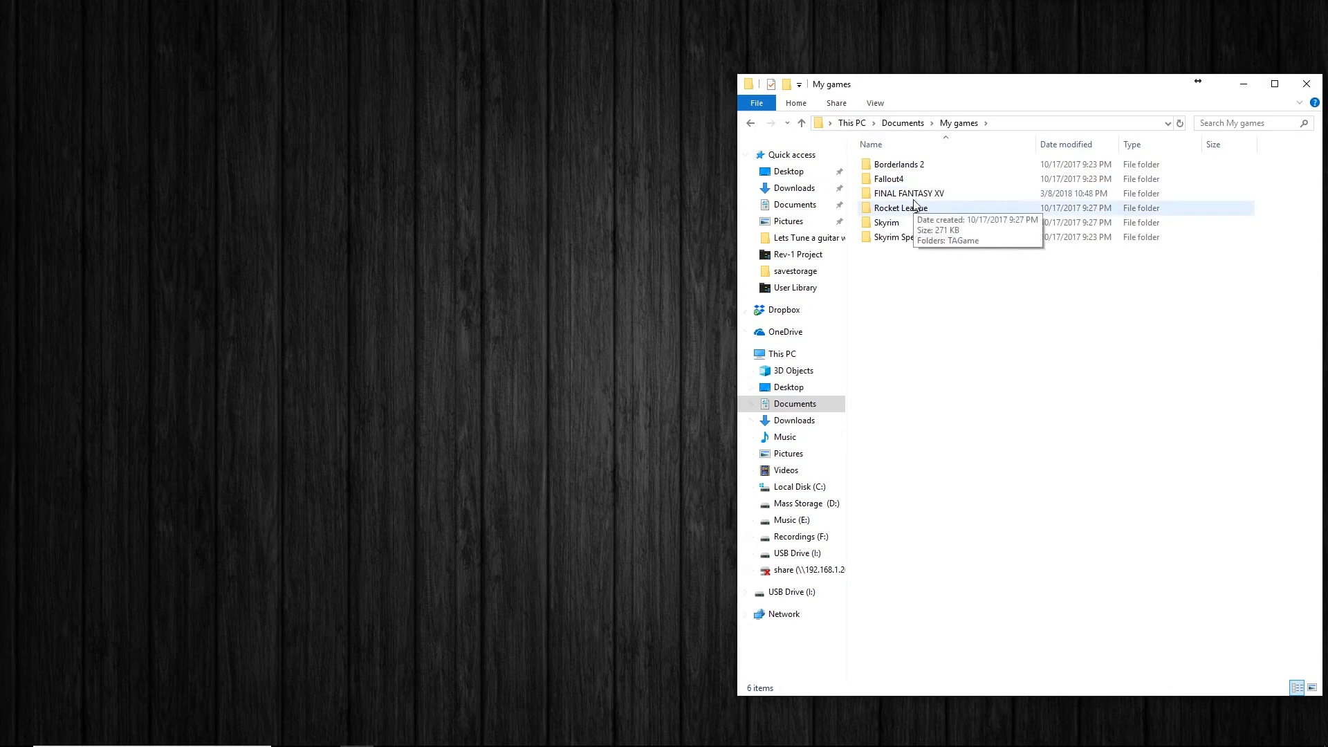
{"action": "double_click", "coordinate": [914, 195]}
{"action": "double_click", "coordinate": [913, 165]}
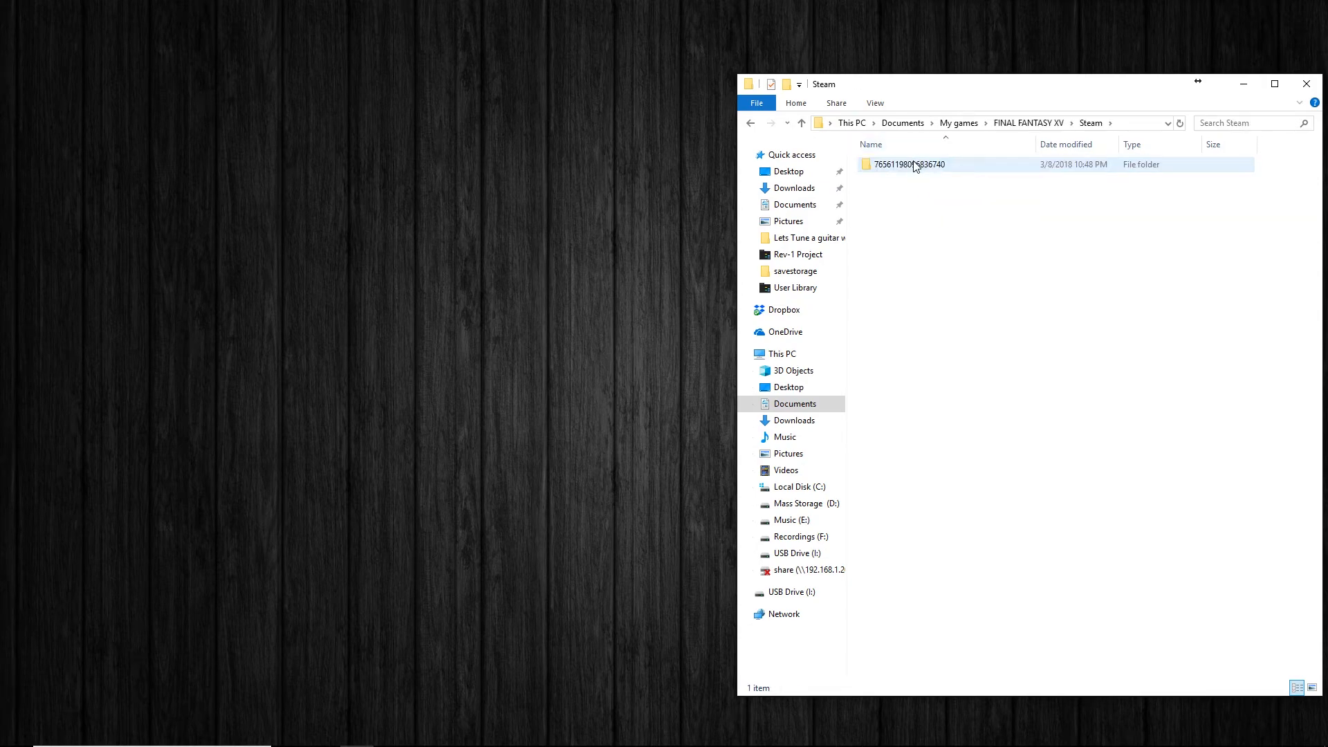
{"action": "double_click", "coordinate": [913, 165]}
{"action": "double_click", "coordinate": [913, 166]}
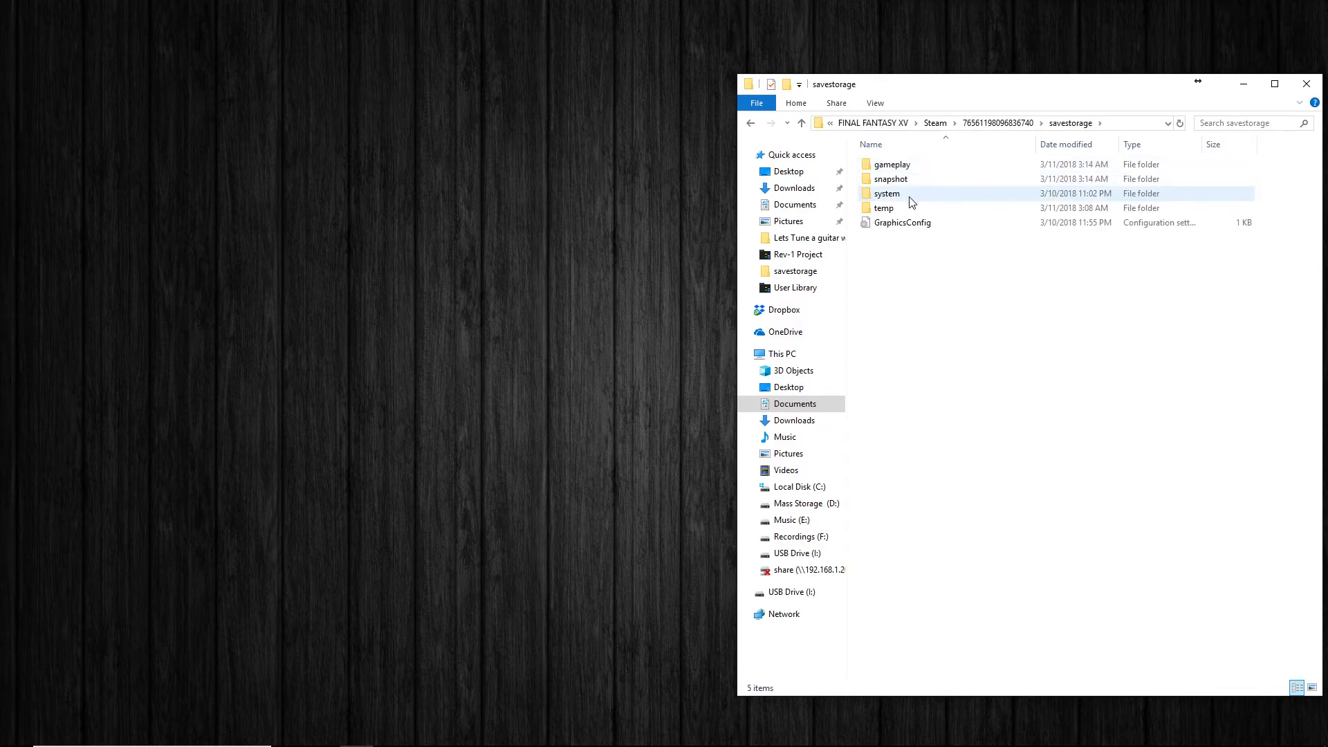
{"action": "double_click", "coordinate": [899, 222]}
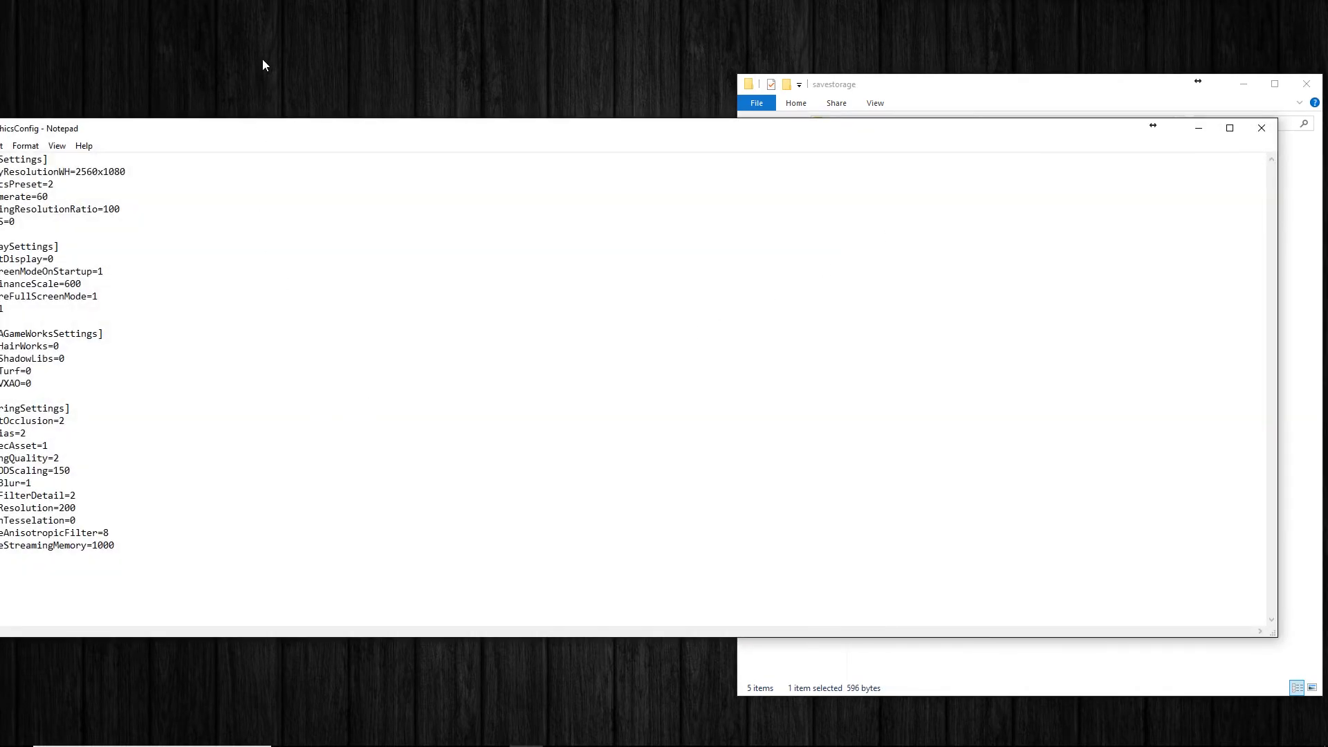
{"action": "left_click_drag", "start_coordinate": [285, 131], "coordinate": [625, 145]}
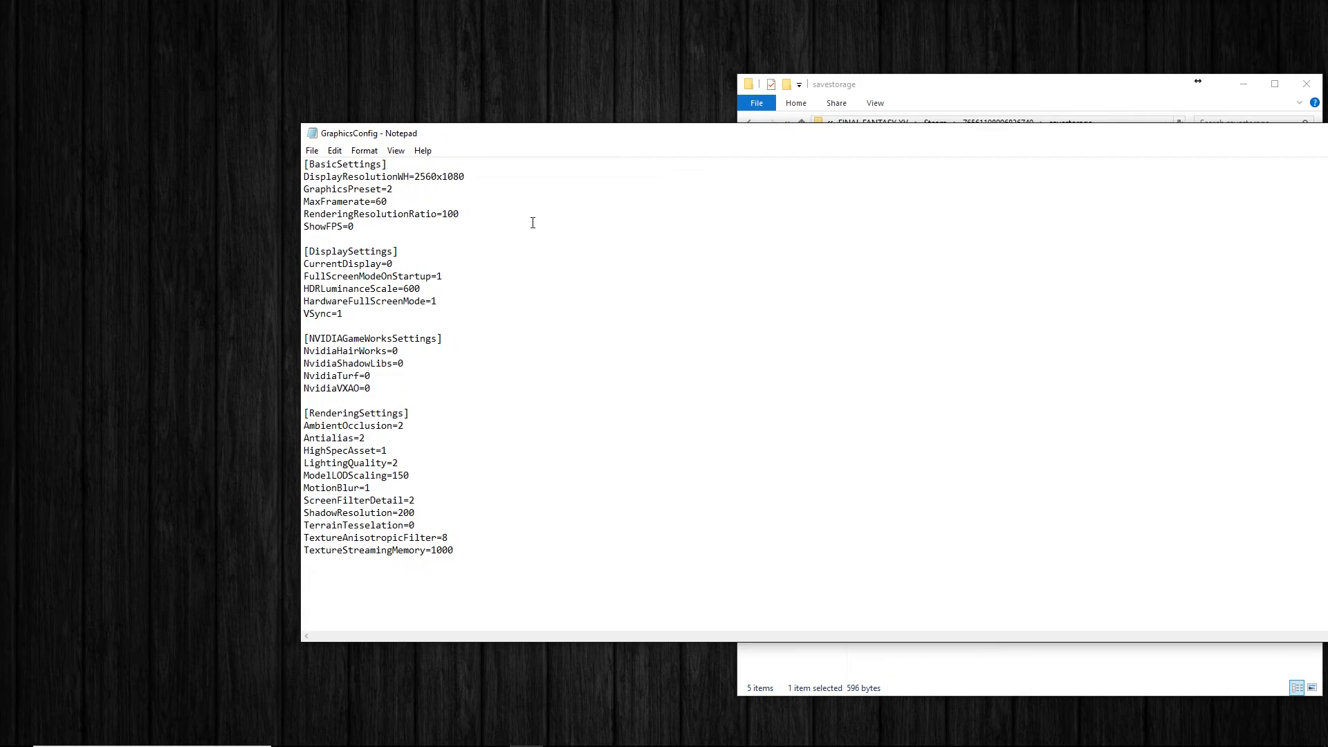